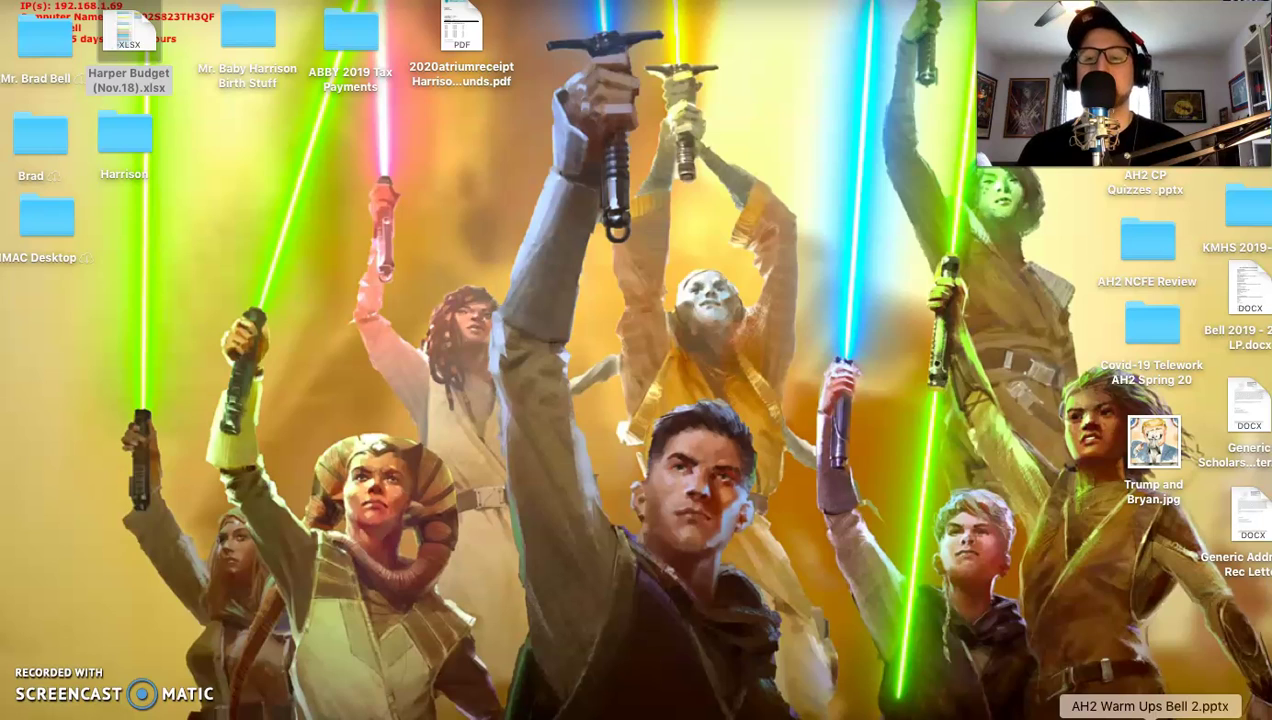
# Step: Bring the browser window into view and open YouTube in a new tab
pyautogui.click(1197, 718)
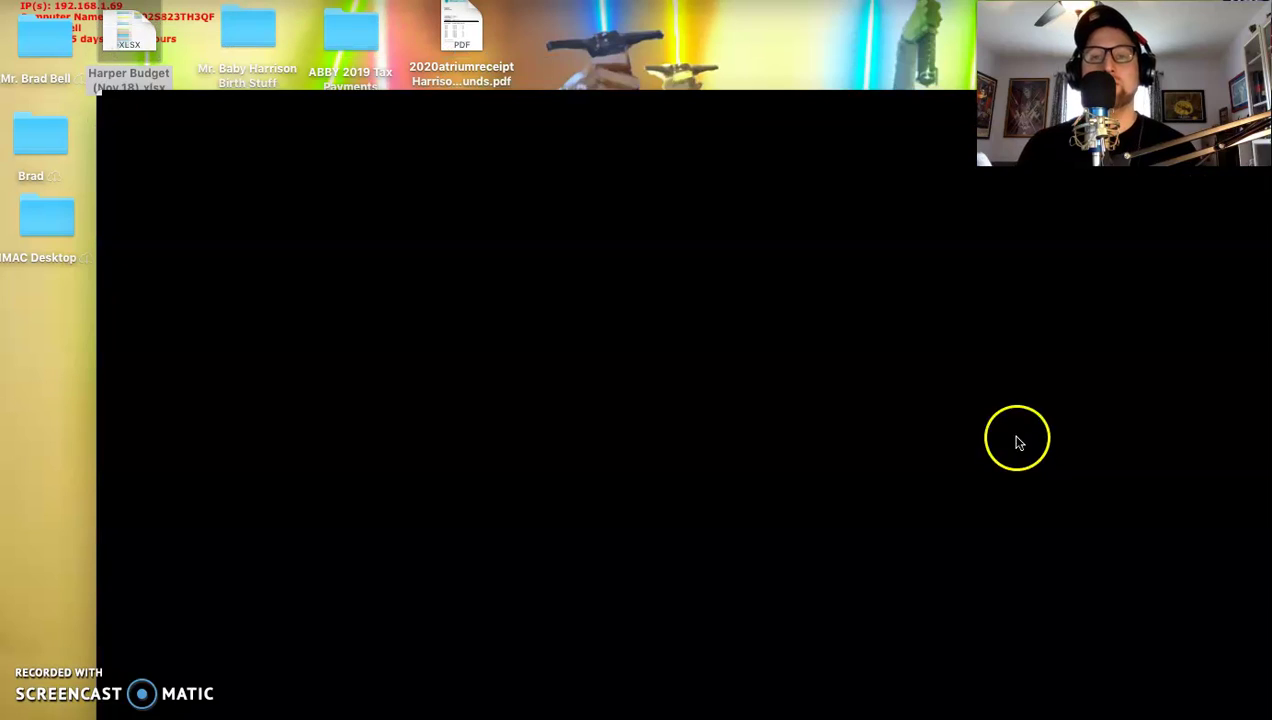
pyautogui.moveTo(908, 93); pyautogui.dragTo(635, 87)
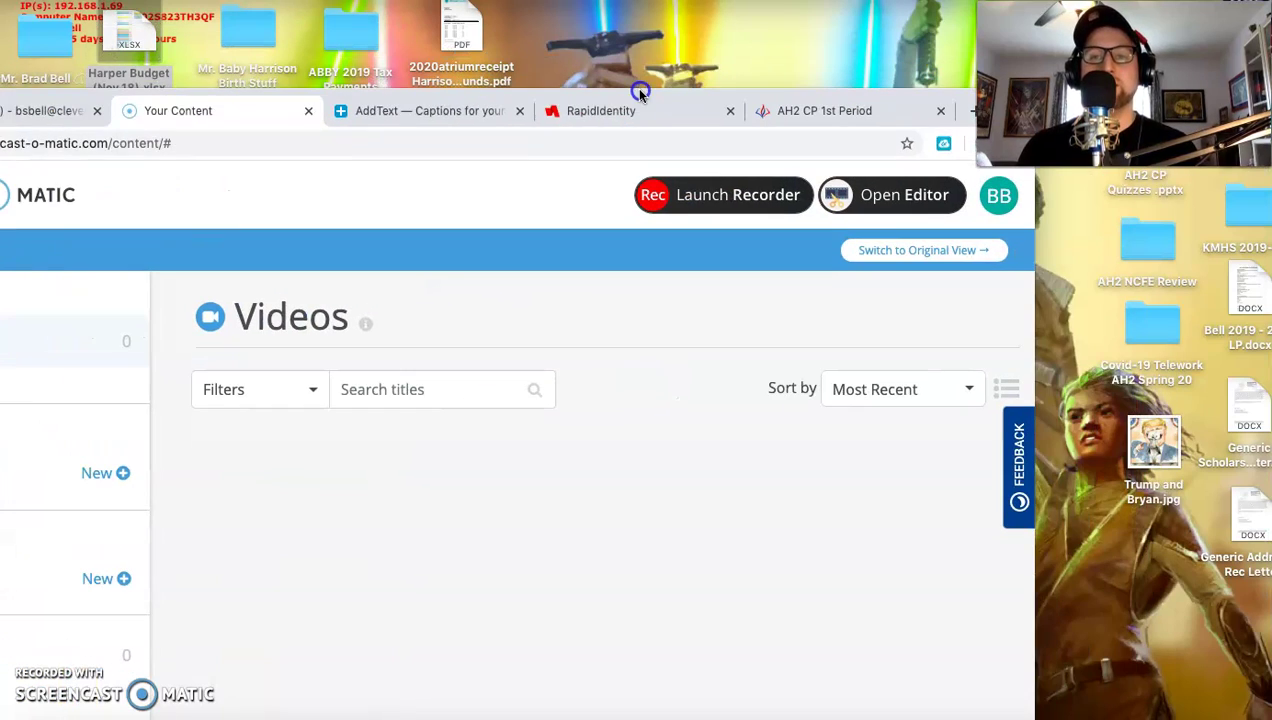
pyautogui.click(970, 110)
pyautogui.click(687, 140)
pyautogui.write('youtube')
pyautogui.press('Return')
pyautogui.click(735, 91)
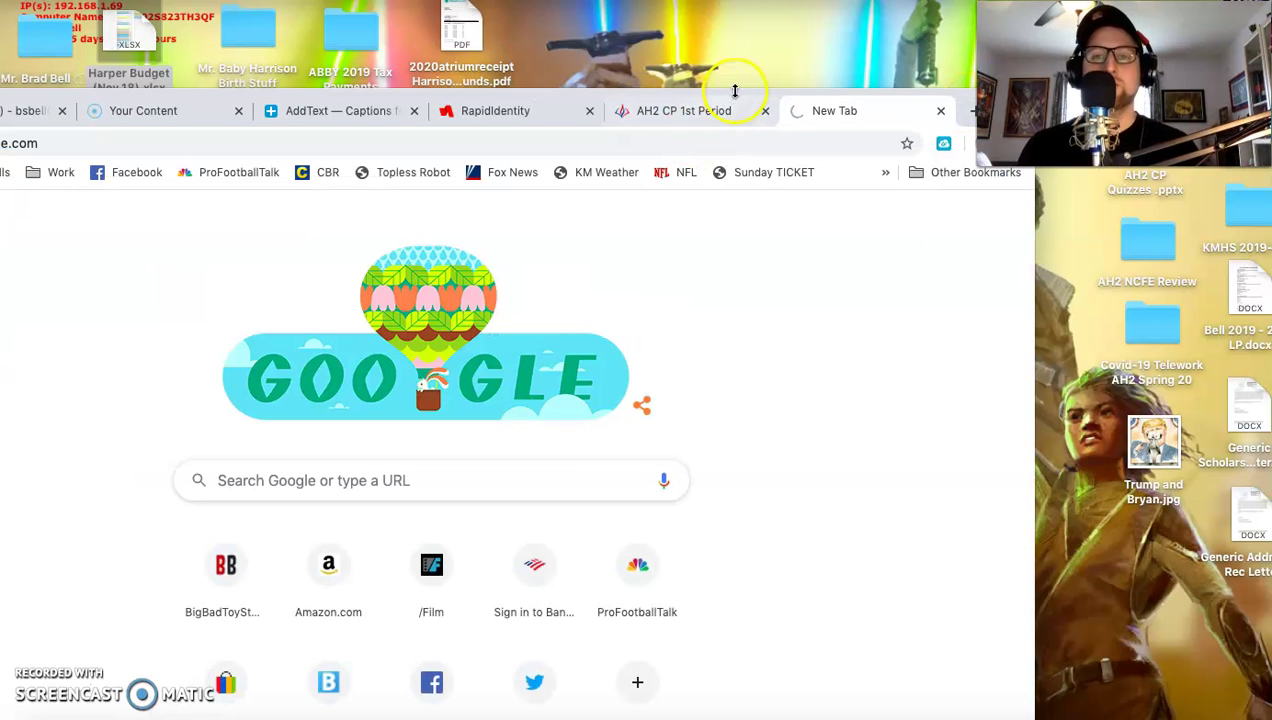
pyautogui.moveTo(747, 94); pyautogui.dragTo(889, 53)
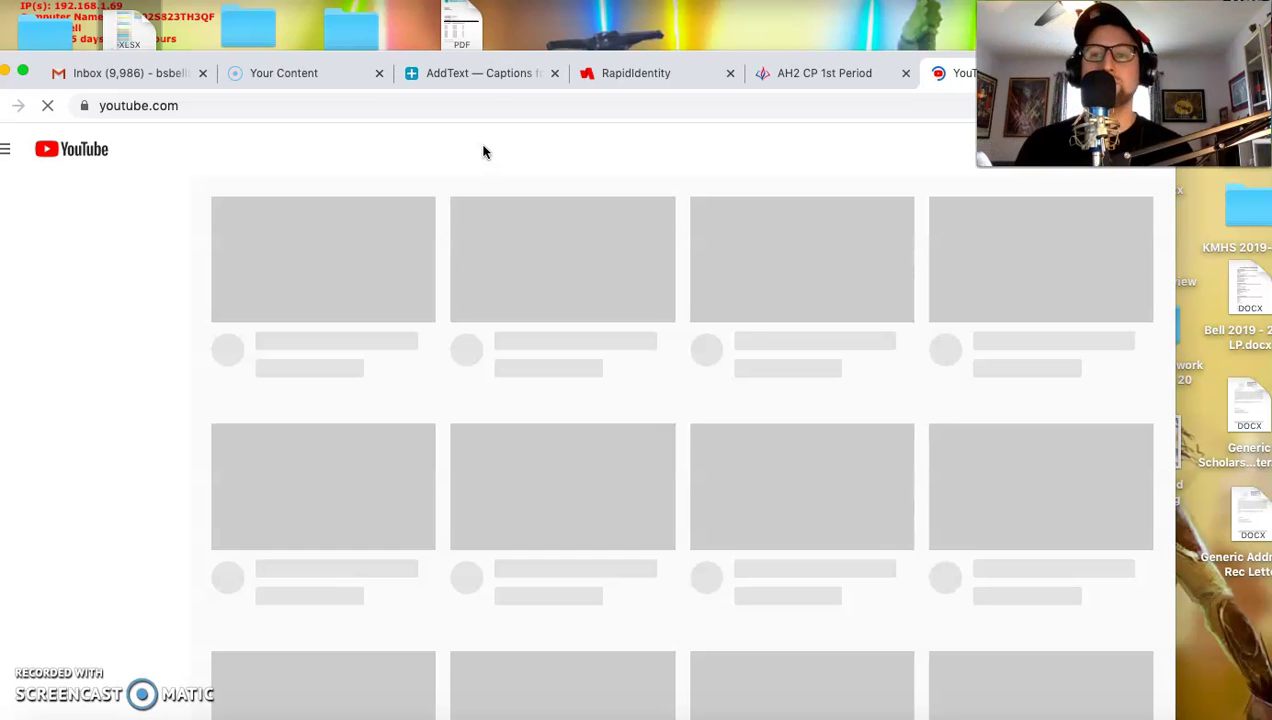
# Step: Search YouTube for the teacher's full name plus "Kings Mountain high school" and look through the results for his channel
pyautogui.scroll(1, 394, 129)
pyautogui.scroll(-1, 394, 129)
pyautogui.scroll(-1, 394, 129)
pyautogui.scroll(2, 394, 129)
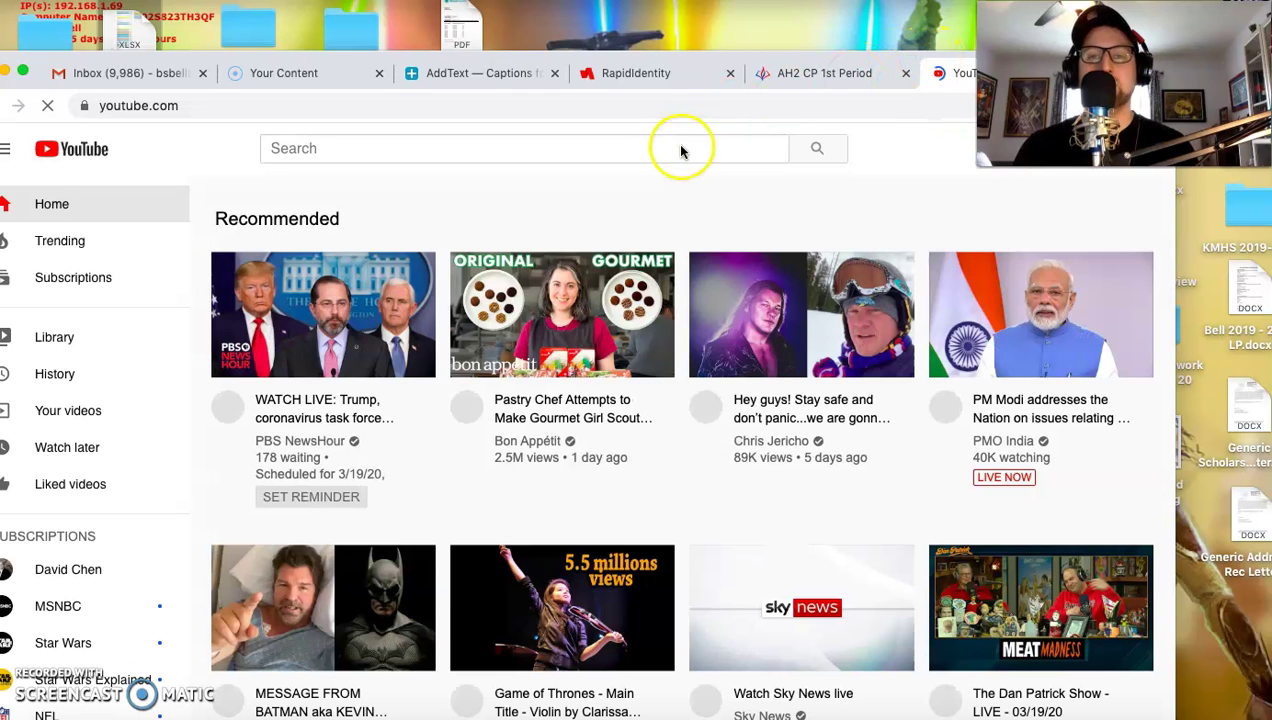
pyautogui.click(683, 146)
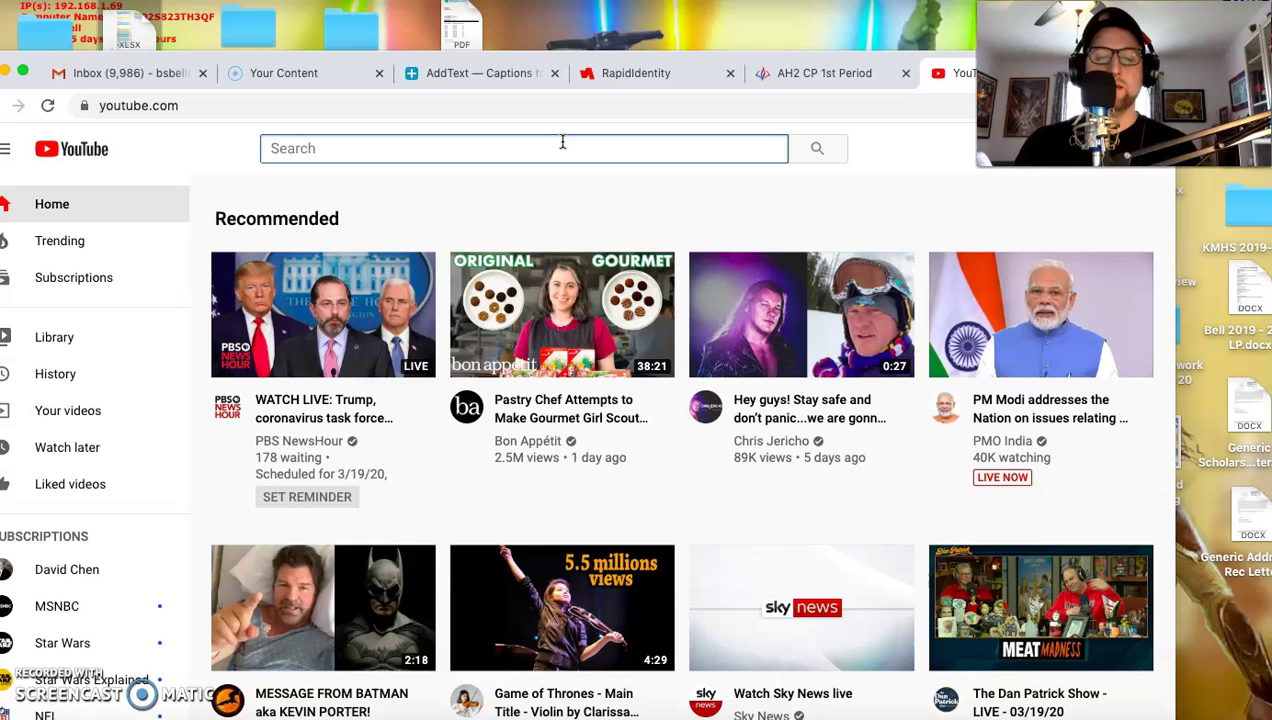
pyautogui.write('Bradle')
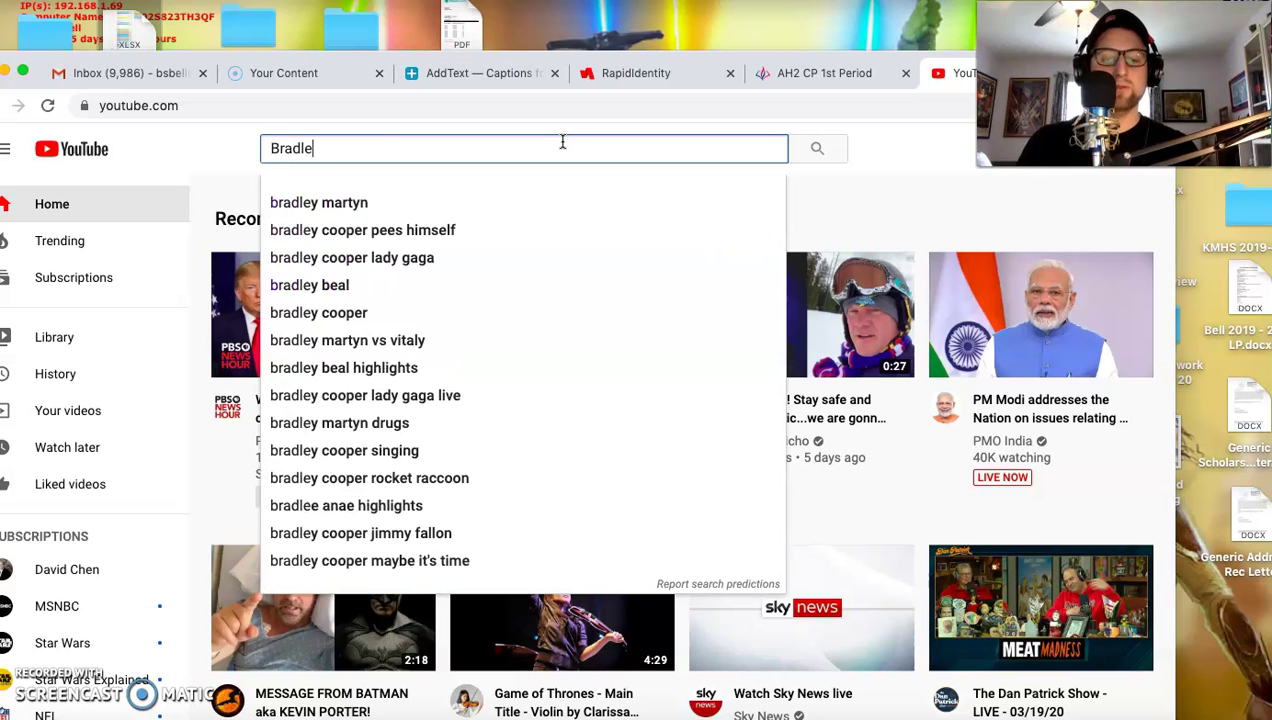
pyautogui.write('y Bell')
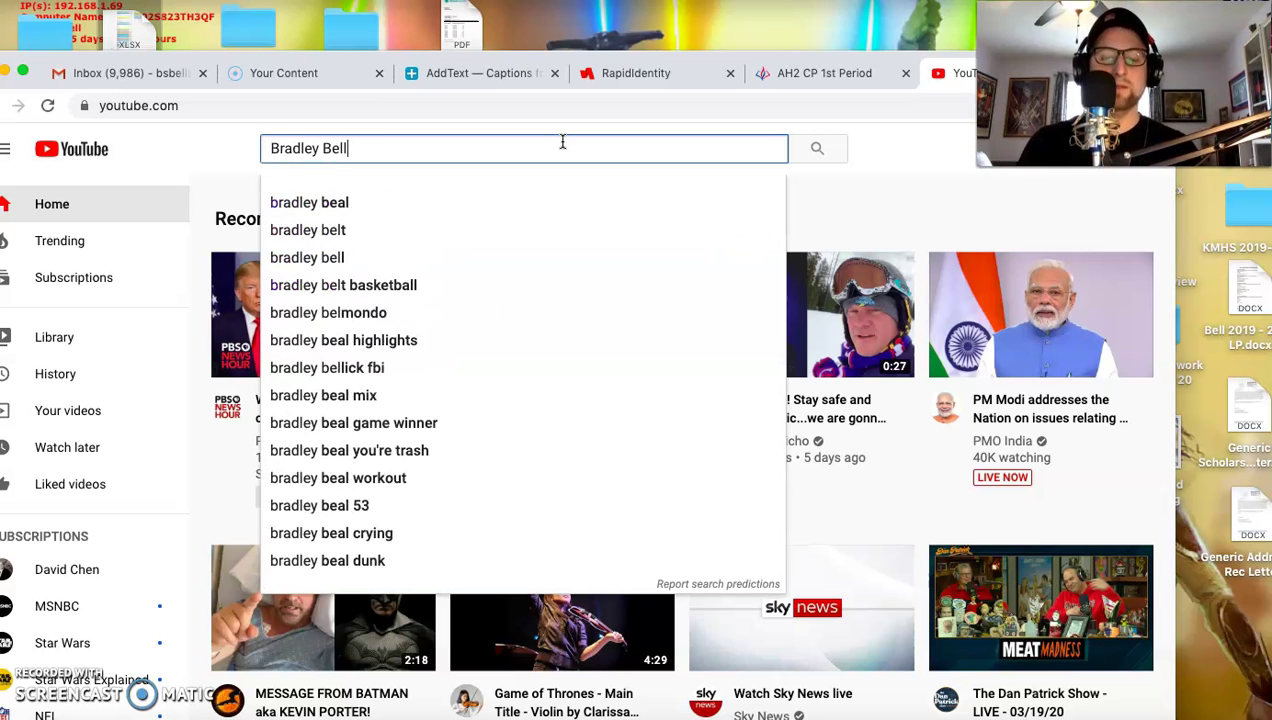
pyautogui.write(' Kings Mo')
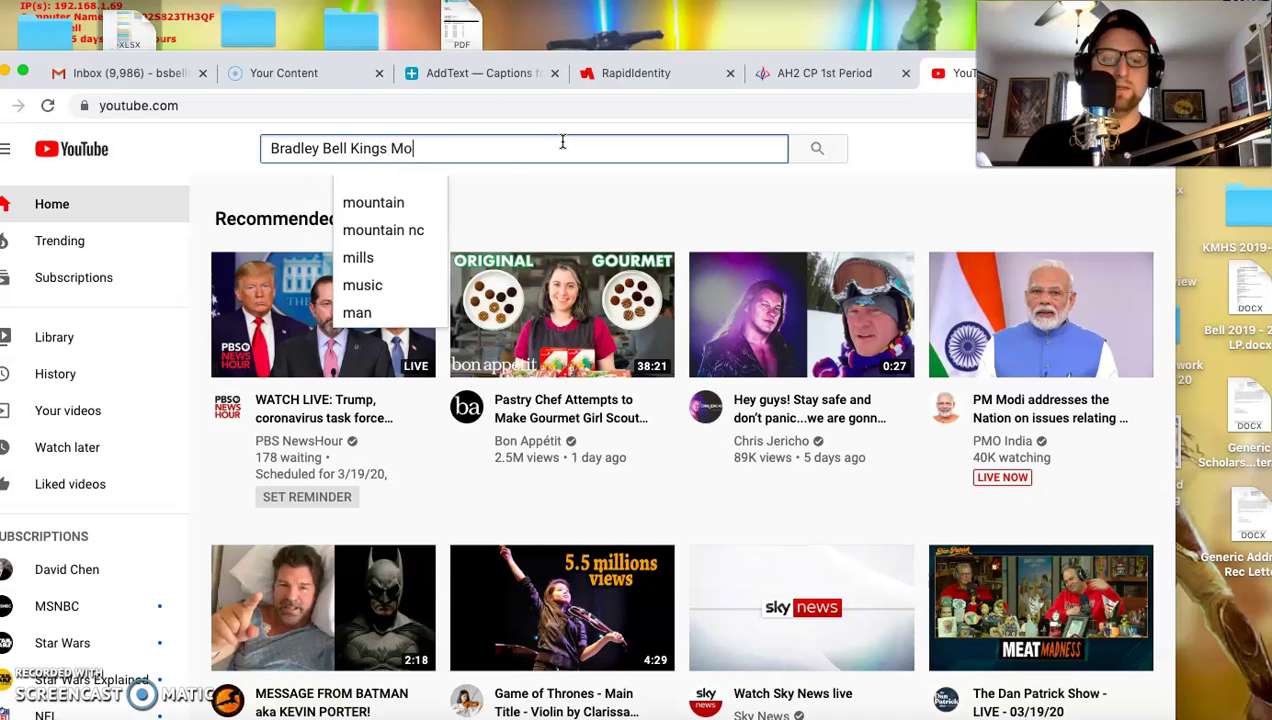
pyautogui.write('untain high schiool')
pyautogui.press('Return')
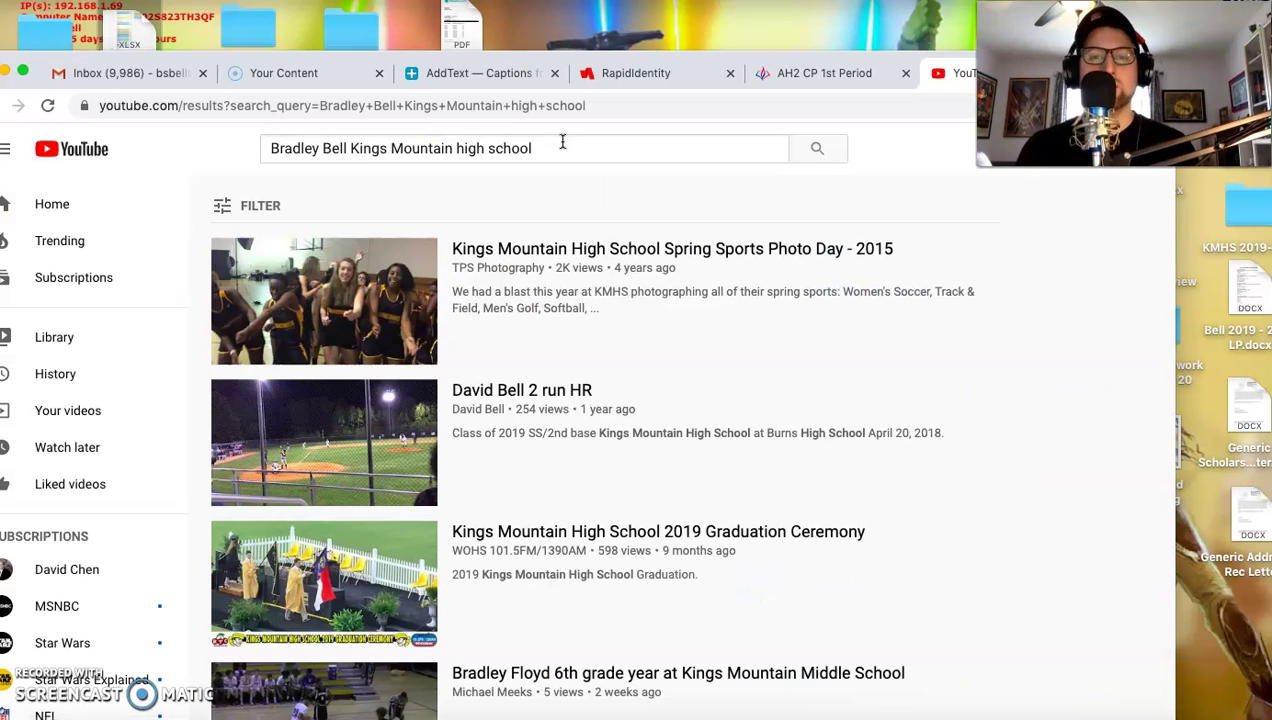
pyautogui.scroll(-4, 575, 393)
pyautogui.scroll(-5, 575, 393)
pyautogui.scroll(-5, 575, 393)
pyautogui.scroll(15, 570, 390)
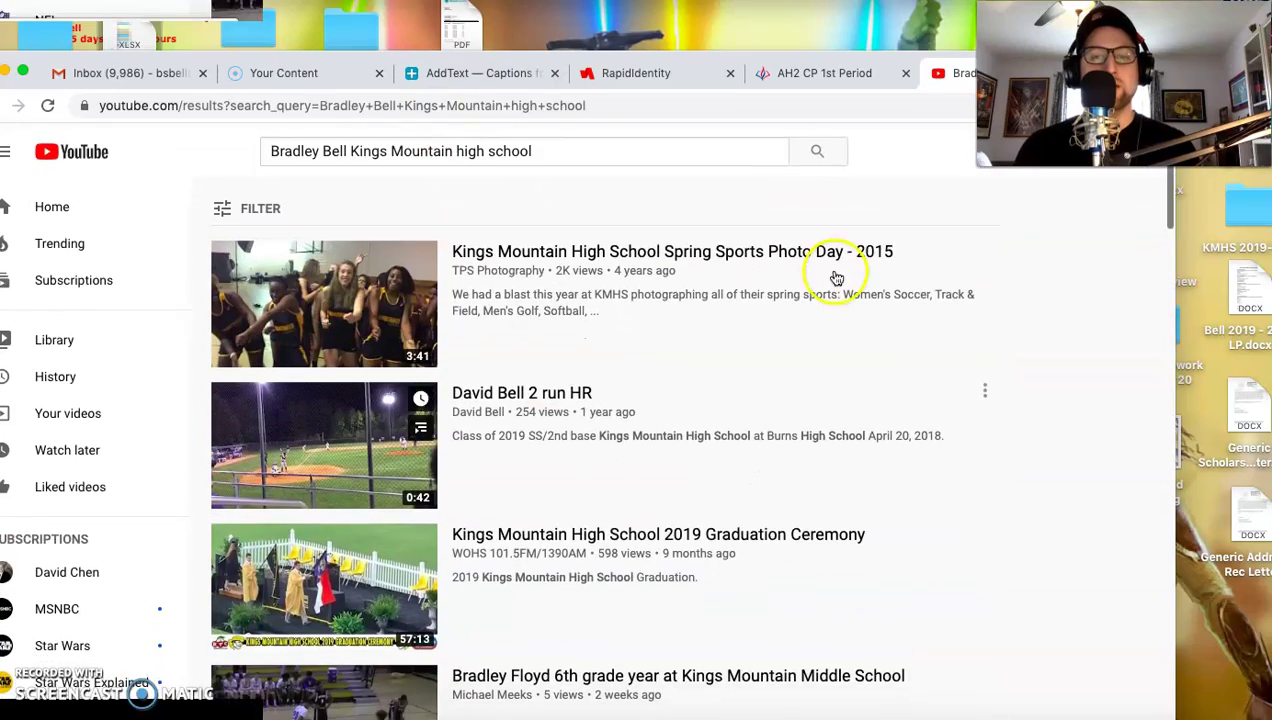
# Step: Return from the search results to the YouTube home page
pyautogui.moveTo(917, 57); pyautogui.dragTo(986, 91)
pyautogui.click(70, 183)
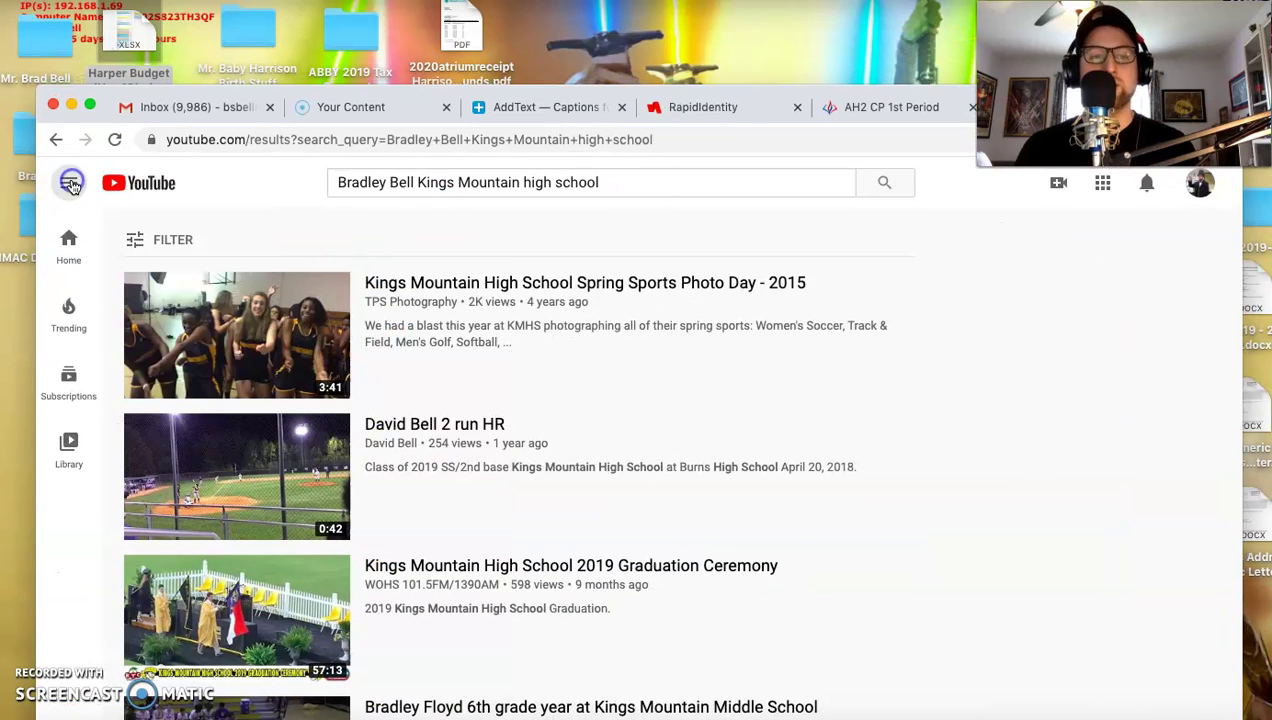
pyautogui.click(70, 183)
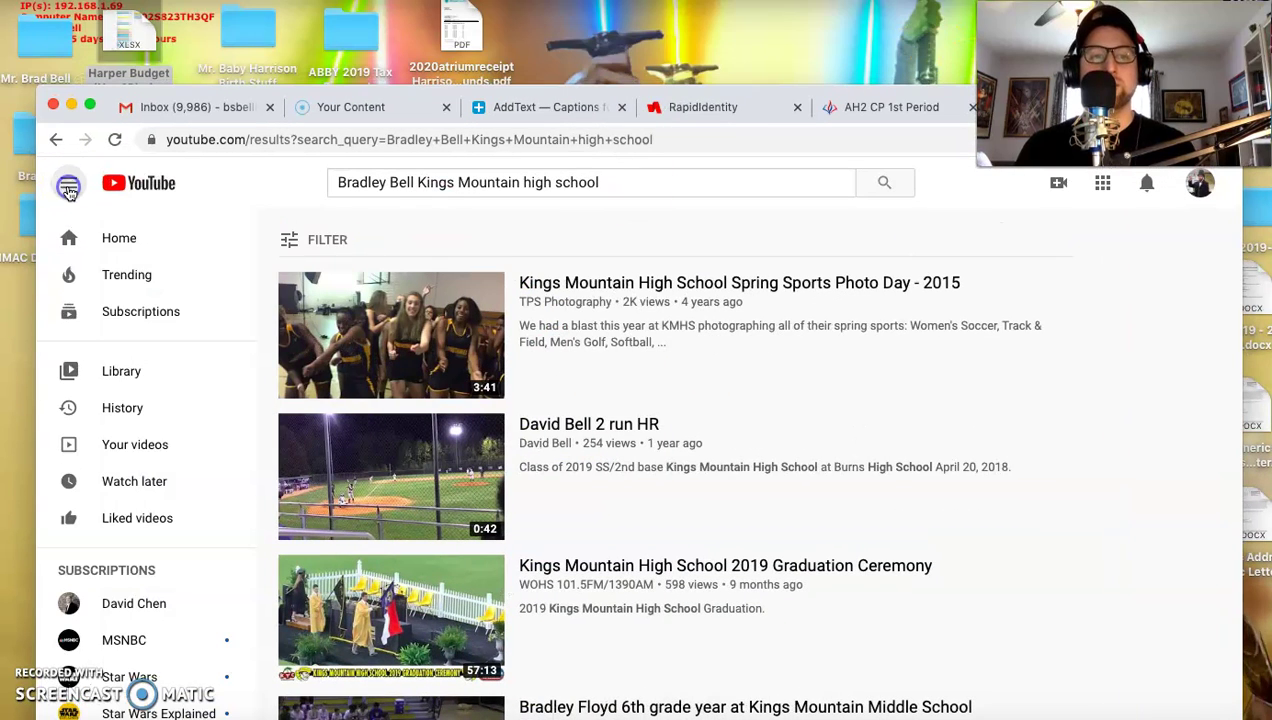
pyautogui.click(140, 244)
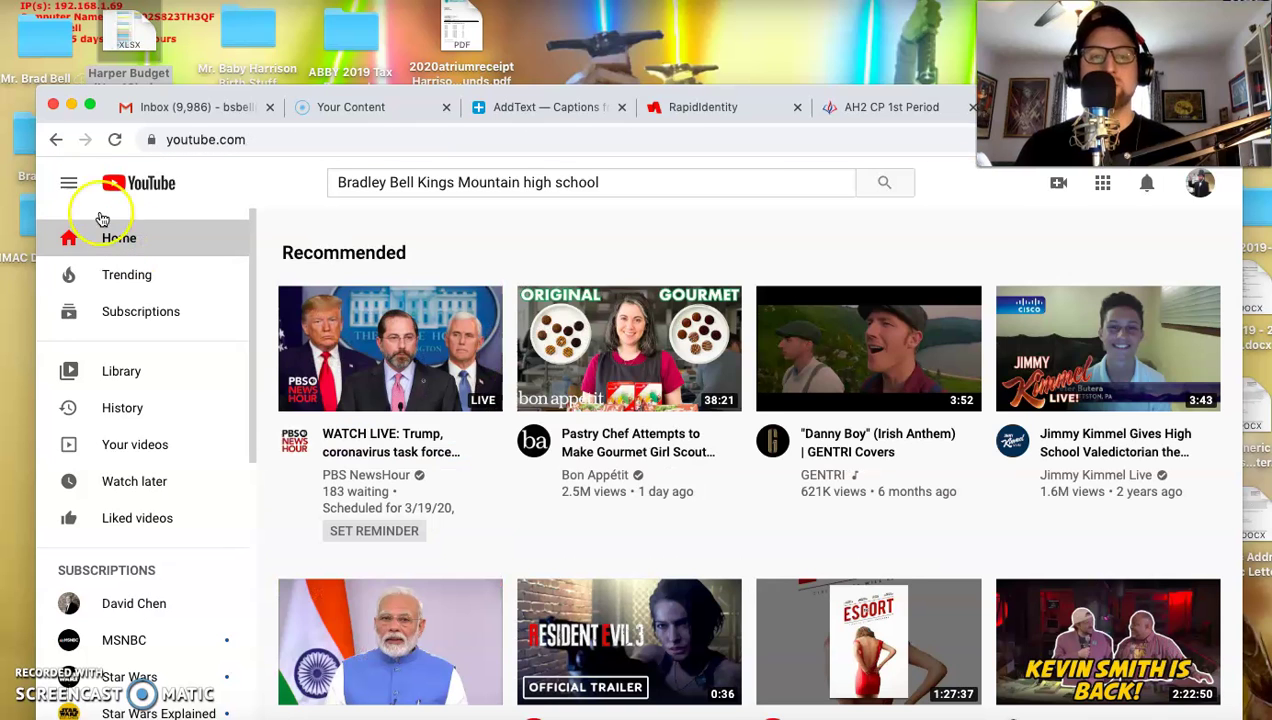
pyautogui.click(69, 183)
pyautogui.click(69, 183)
# Step: Open the signed-in account's own YouTube channel and look over its uploaded videos
pyautogui.moveTo(818, 92); pyautogui.dragTo(583, 148)
pyautogui.click(963, 234)
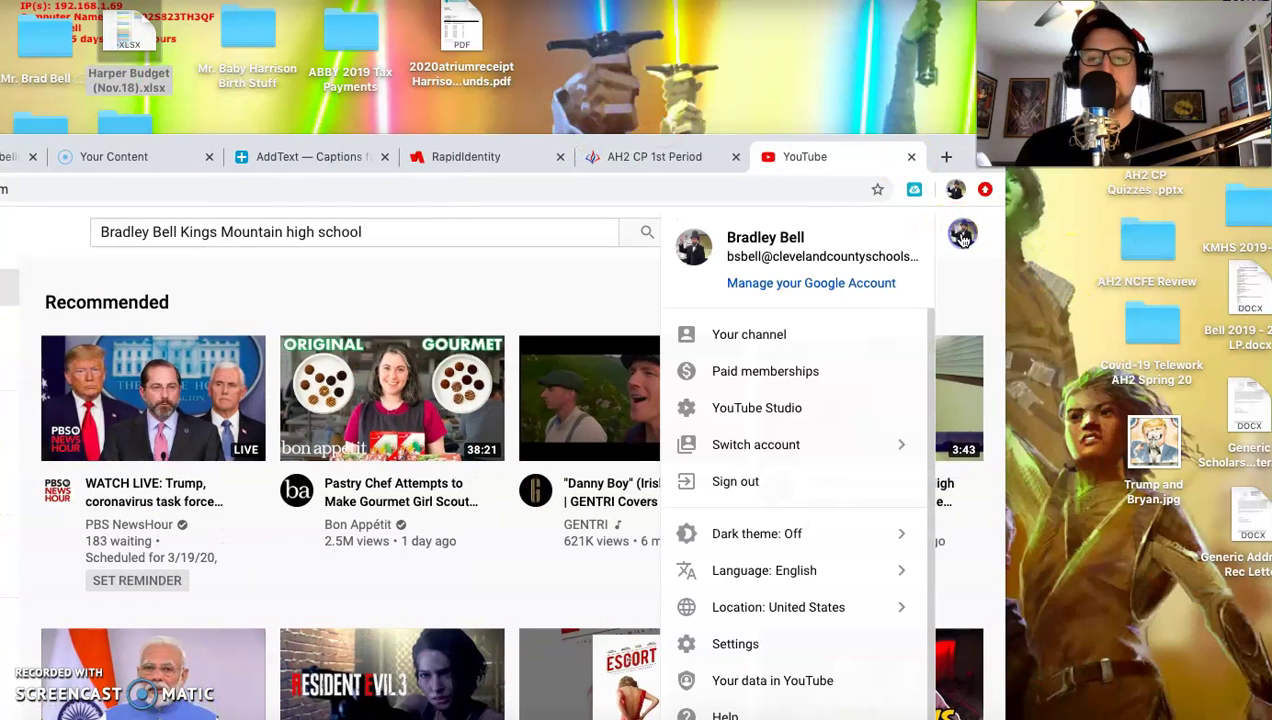
pyautogui.click(805, 343)
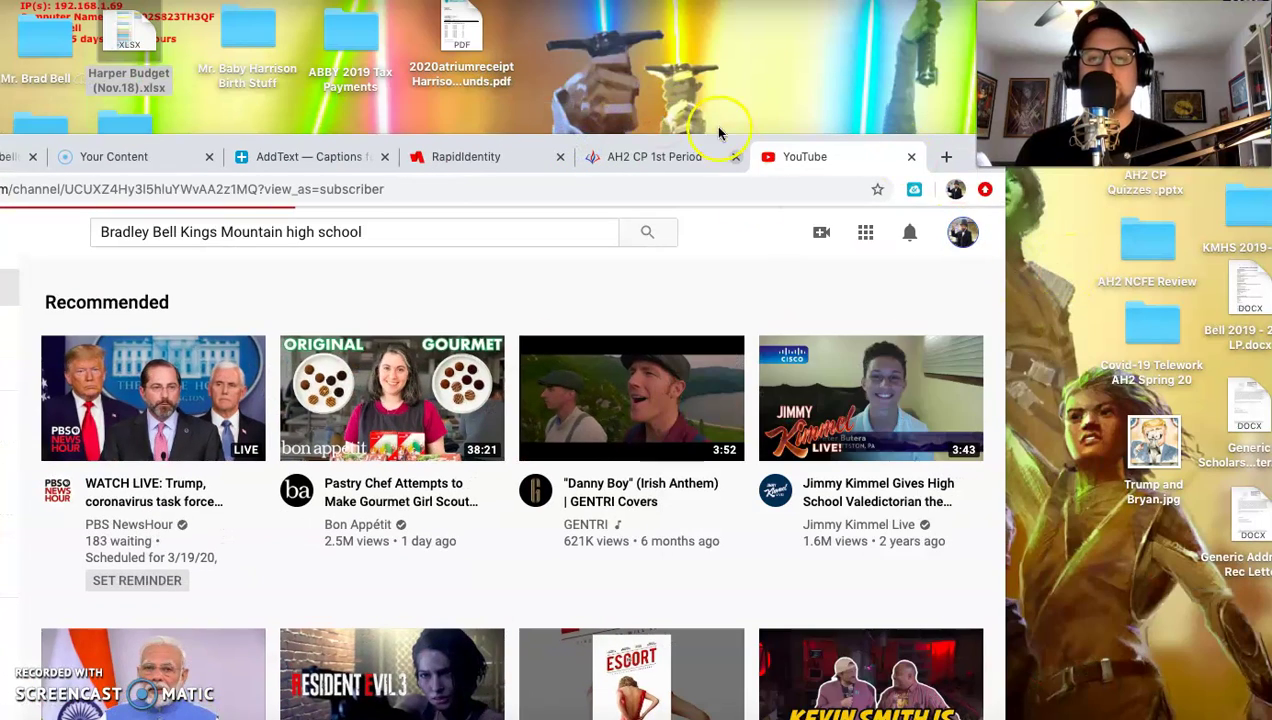
pyautogui.moveTo(729, 141); pyautogui.dragTo(894, 2)
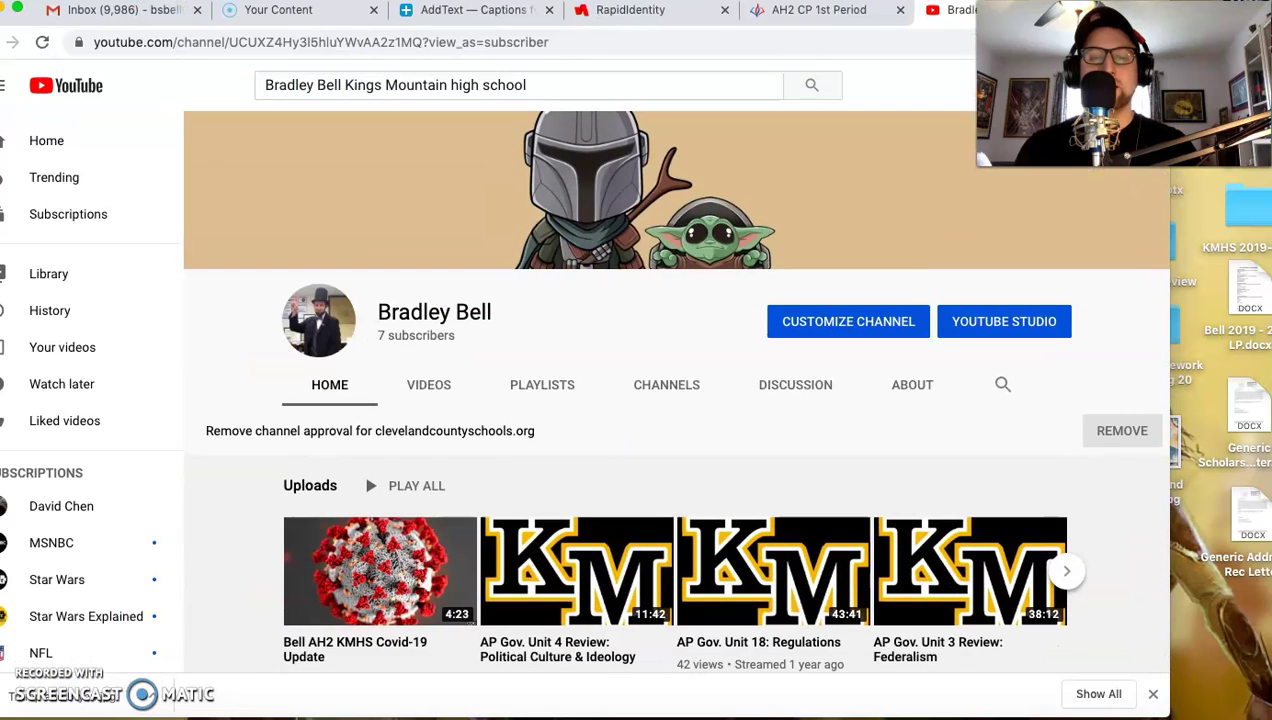
pyautogui.scroll(-2, 816, 542)
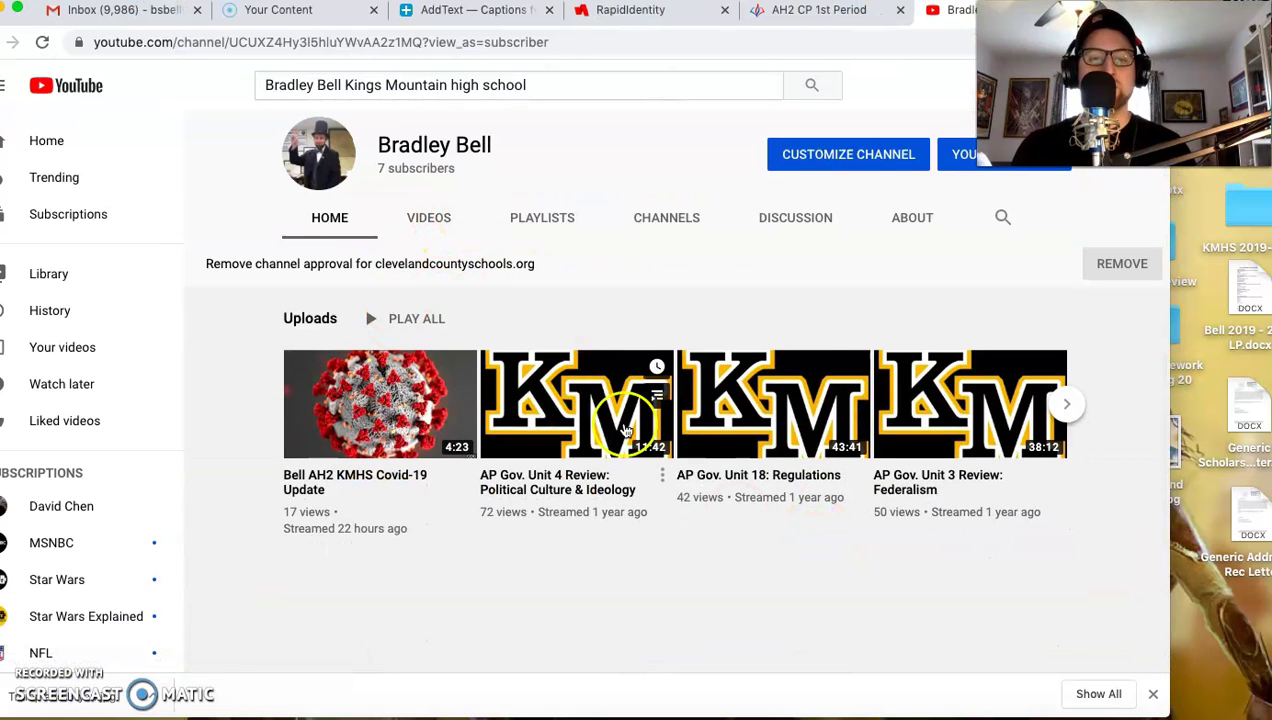
pyautogui.scroll(1, 540, 497)
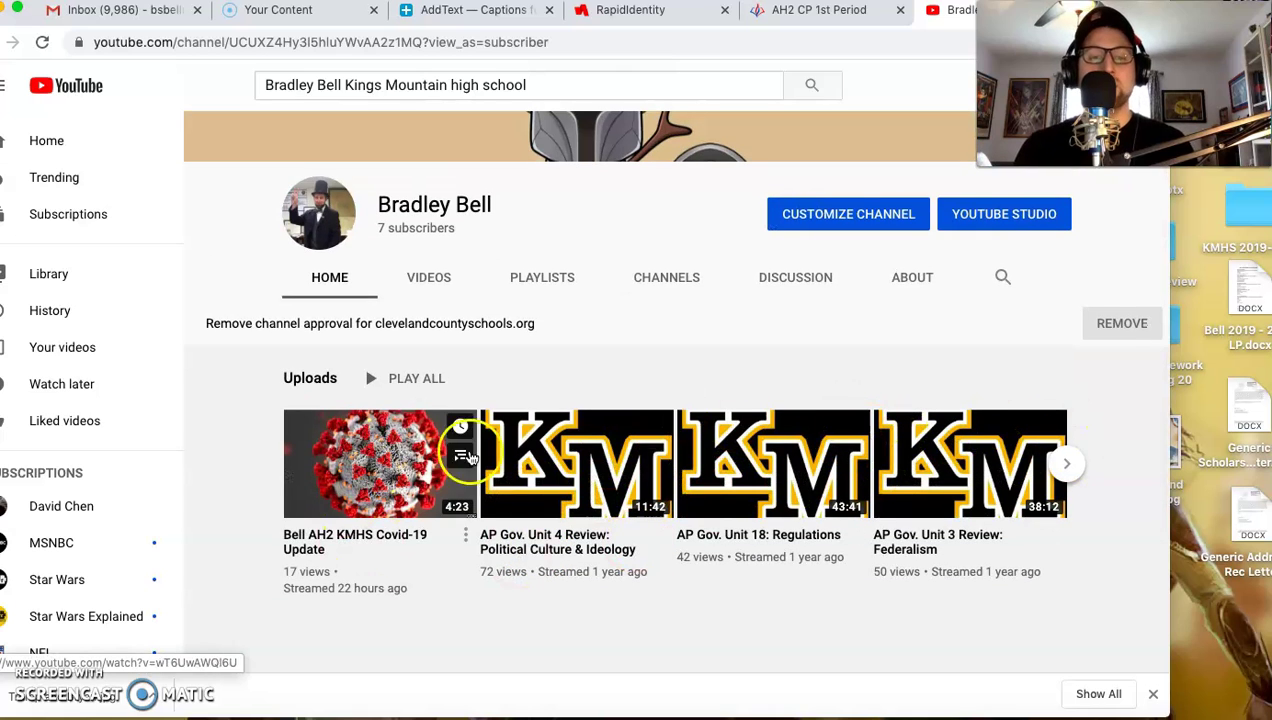
pyautogui.scroll(1, 463, 355)
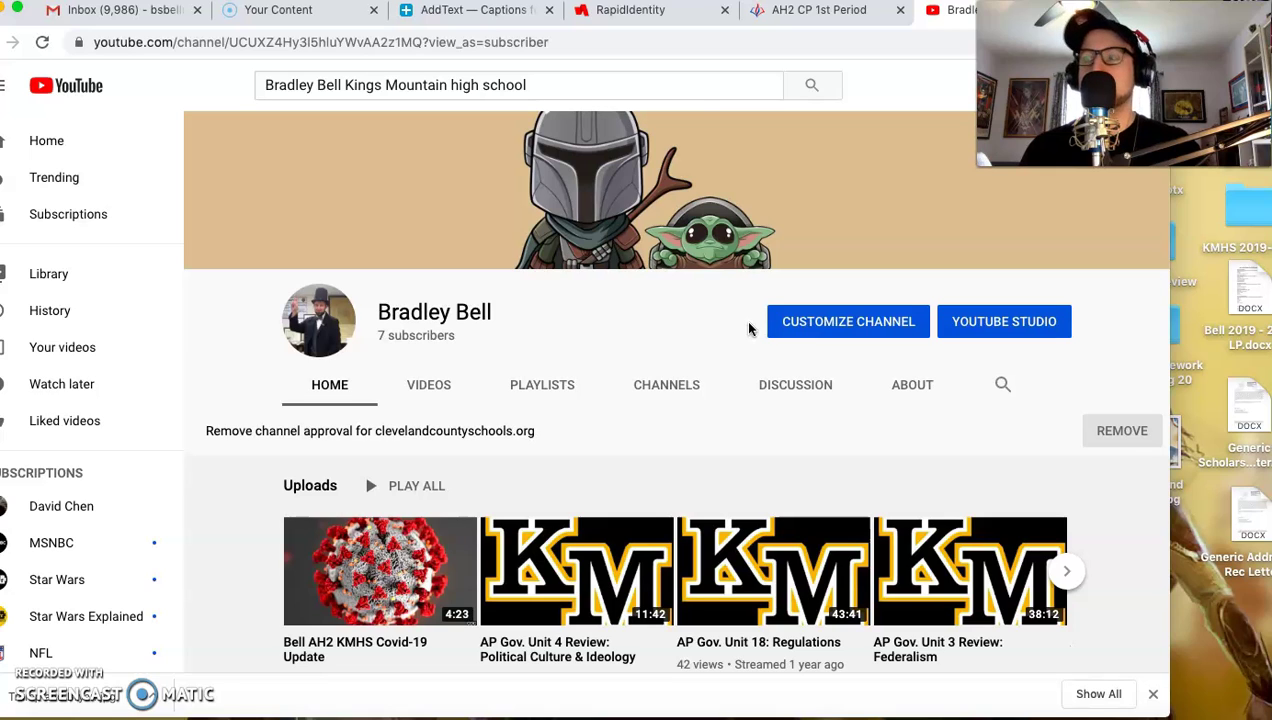
# Step: Switch to the AH2 CP 1st Period course in Canvas and look over its modules, including Covid-19 Shutdown
pyautogui.click(826, 12)
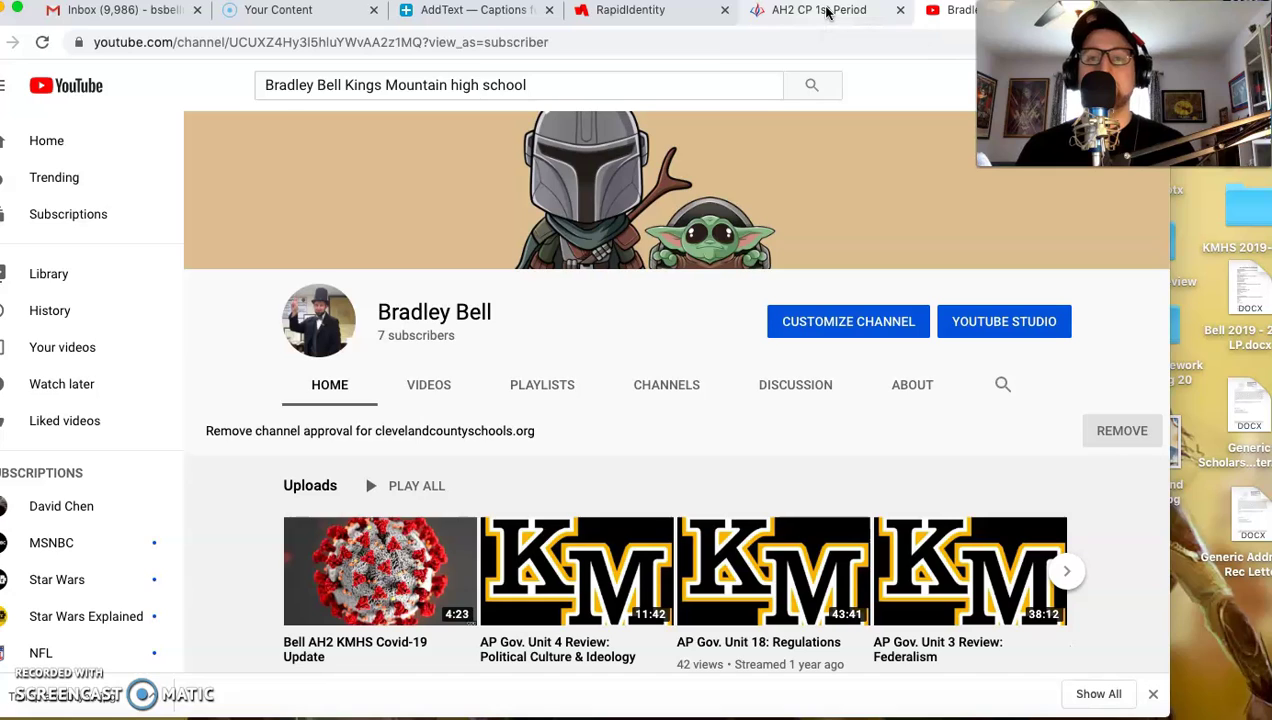
pyautogui.click(826, 10)
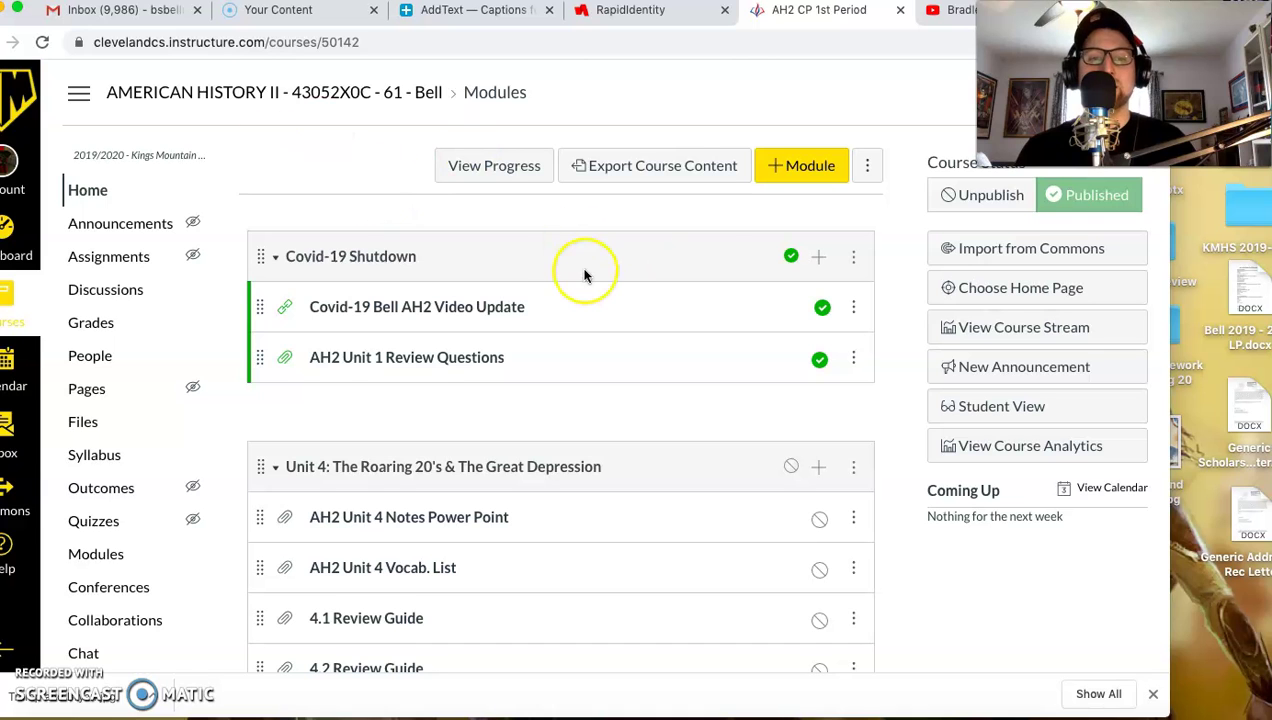
pyautogui.scroll(-3, 583, 272)
pyautogui.scroll(3, 588, 275)
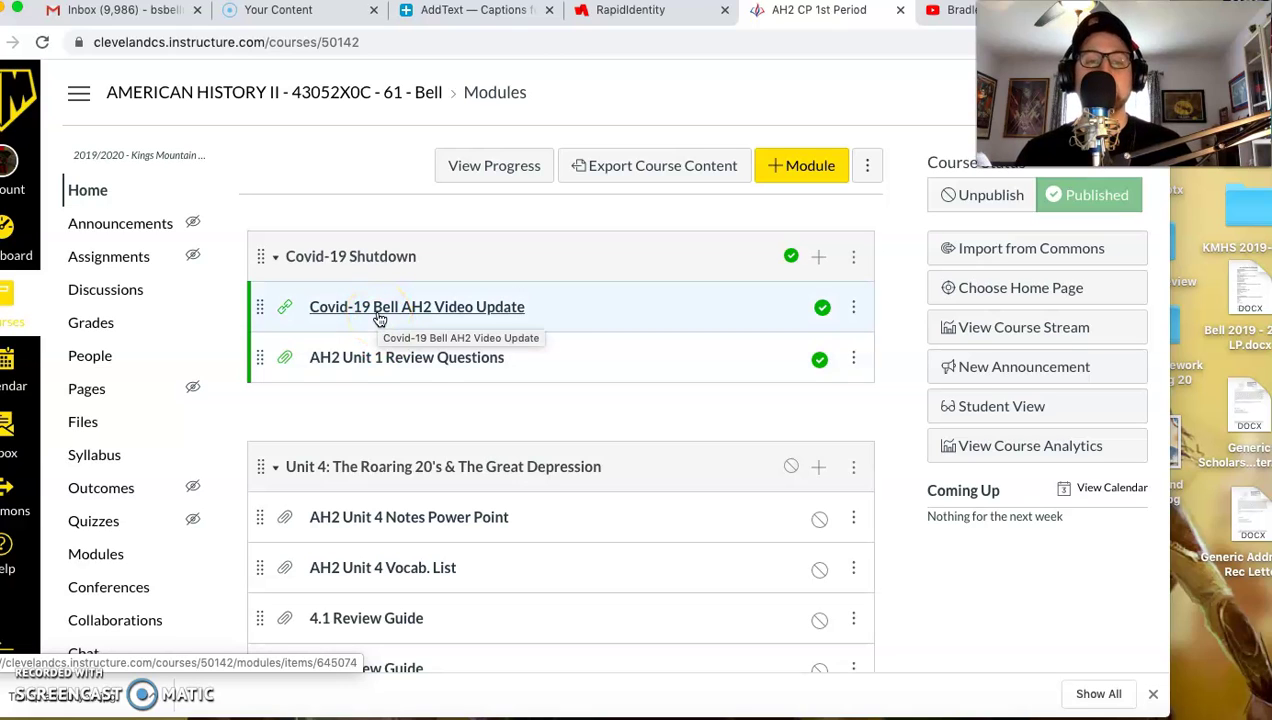
# Step: Read through the AH2 Unit 1 Review Questions file in the Covid-19 Shutdown module and return to the course home page
pyautogui.click(436, 364)
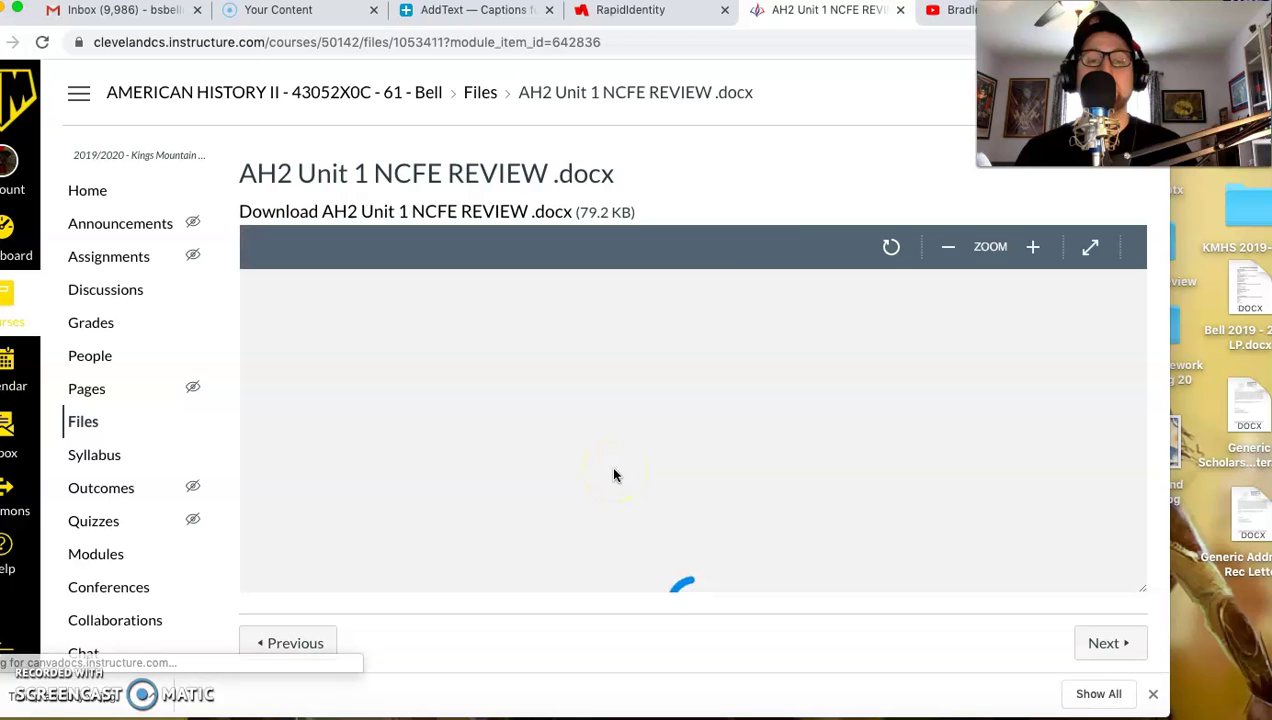
pyautogui.scroll(-3, 614, 476)
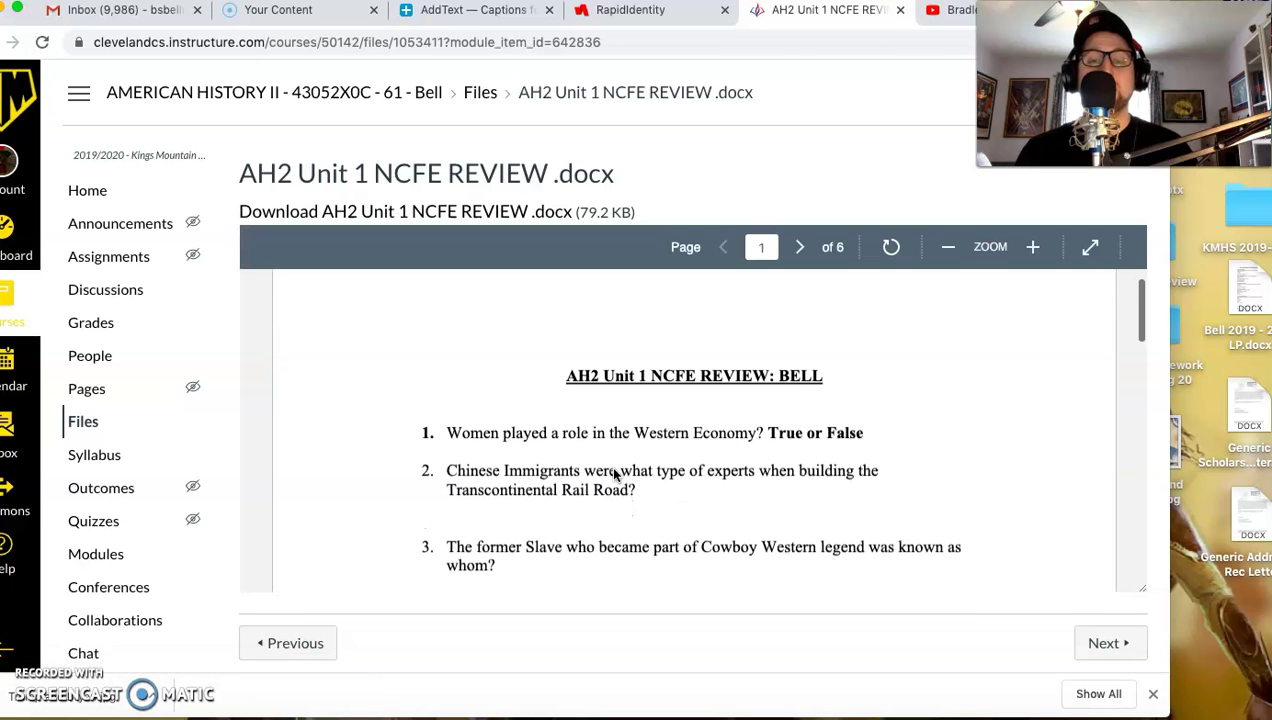
pyautogui.scroll(-10, 614, 476)
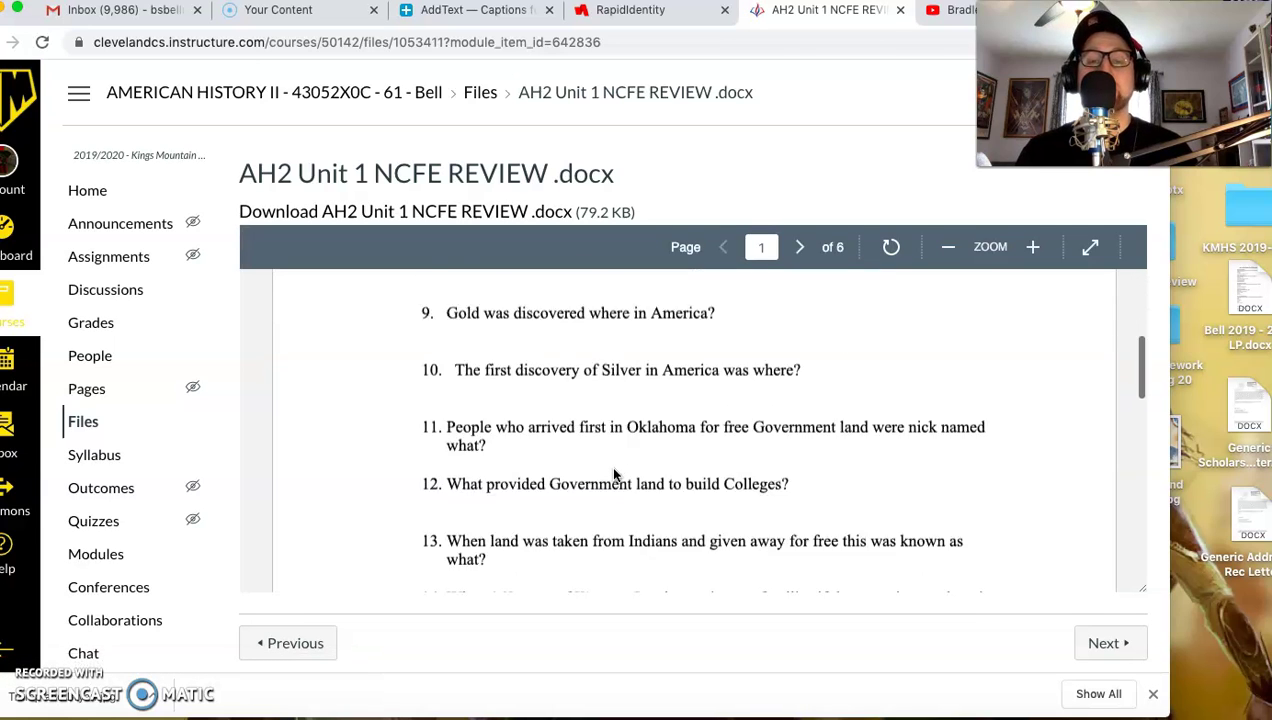
pyautogui.scroll(-6, 614, 476)
pyautogui.scroll(8, 614, 476)
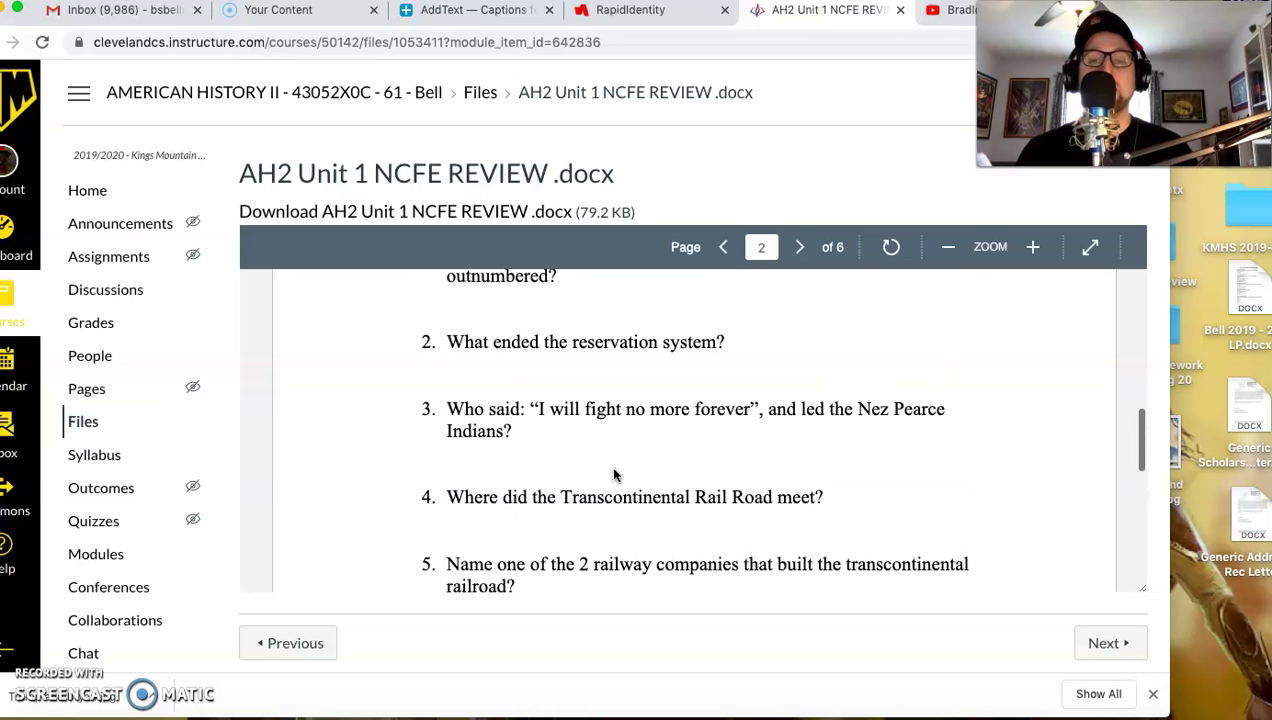
pyautogui.scroll(12, 614, 476)
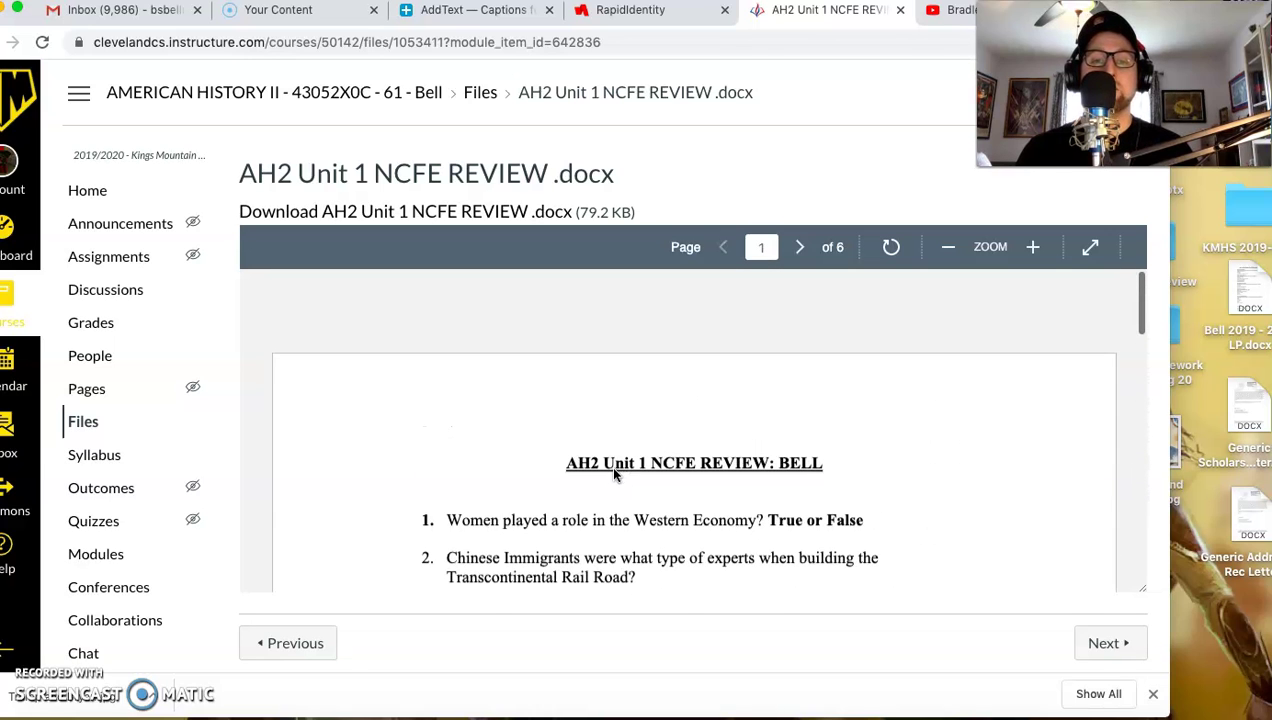
pyautogui.scroll(-14, 614, 476)
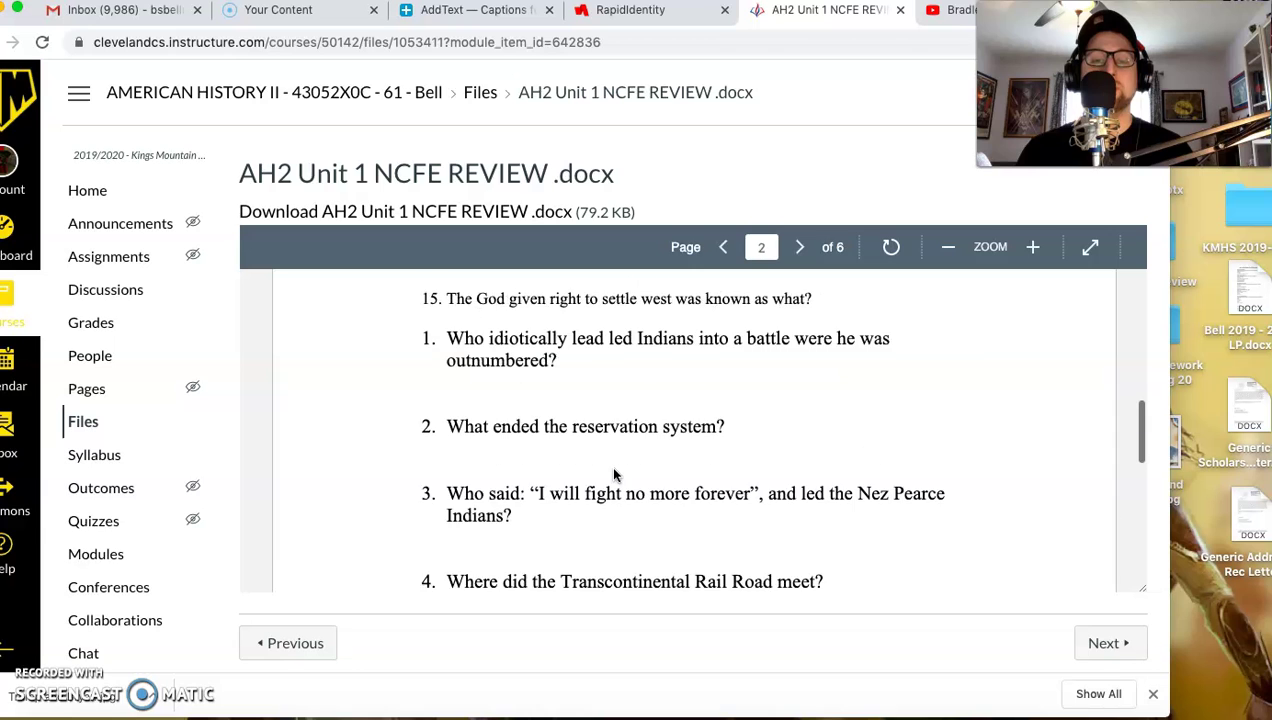
pyautogui.scroll(-15, 614, 476)
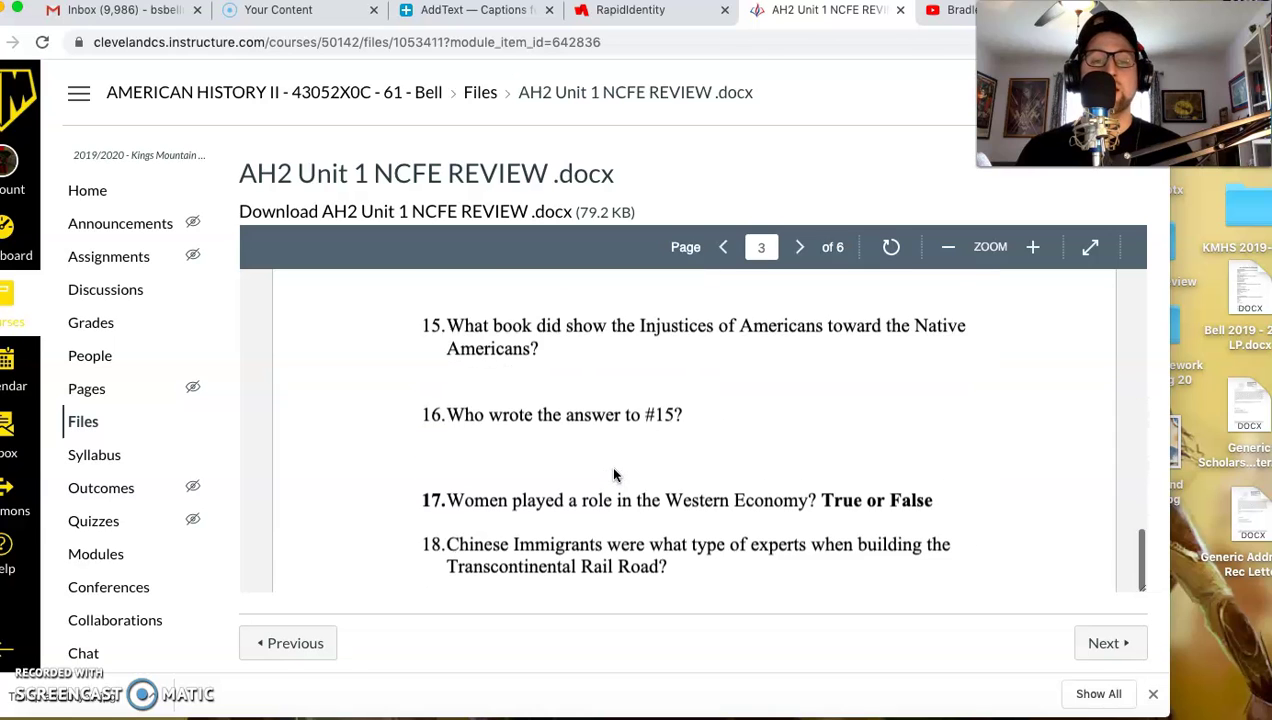
pyautogui.scroll(-20, 614, 476)
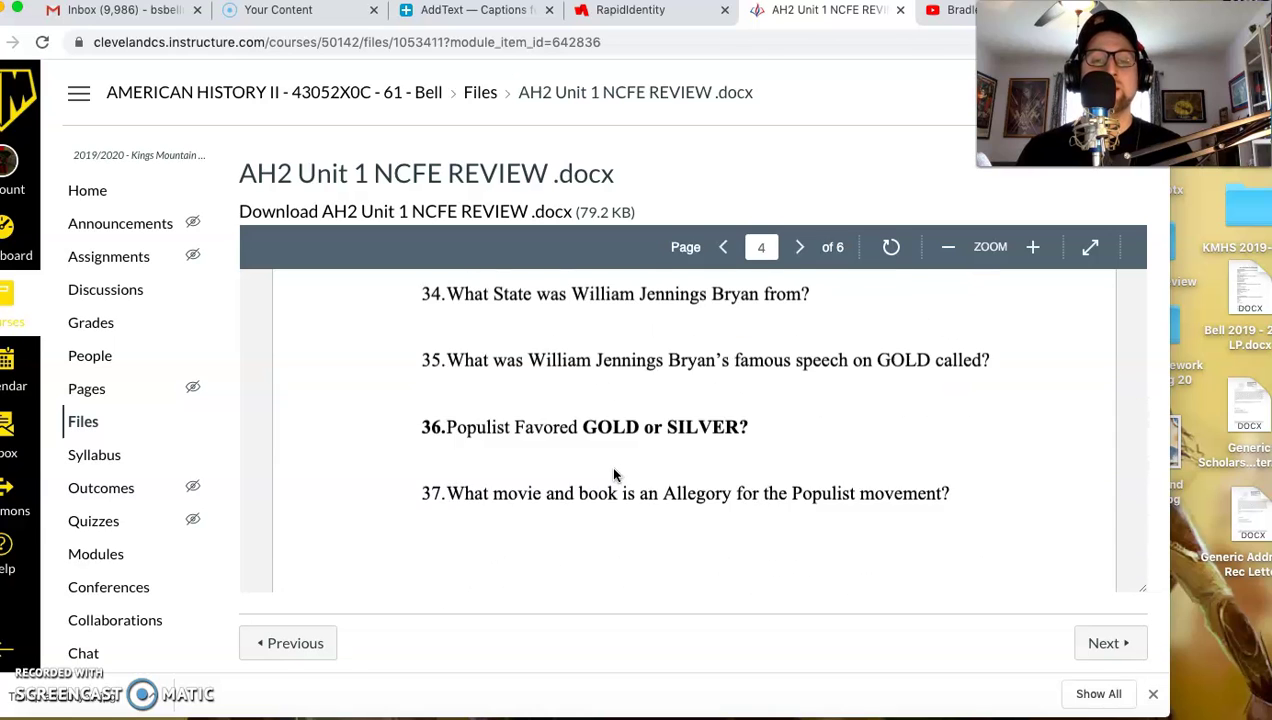
pyautogui.scroll(-20, 614, 476)
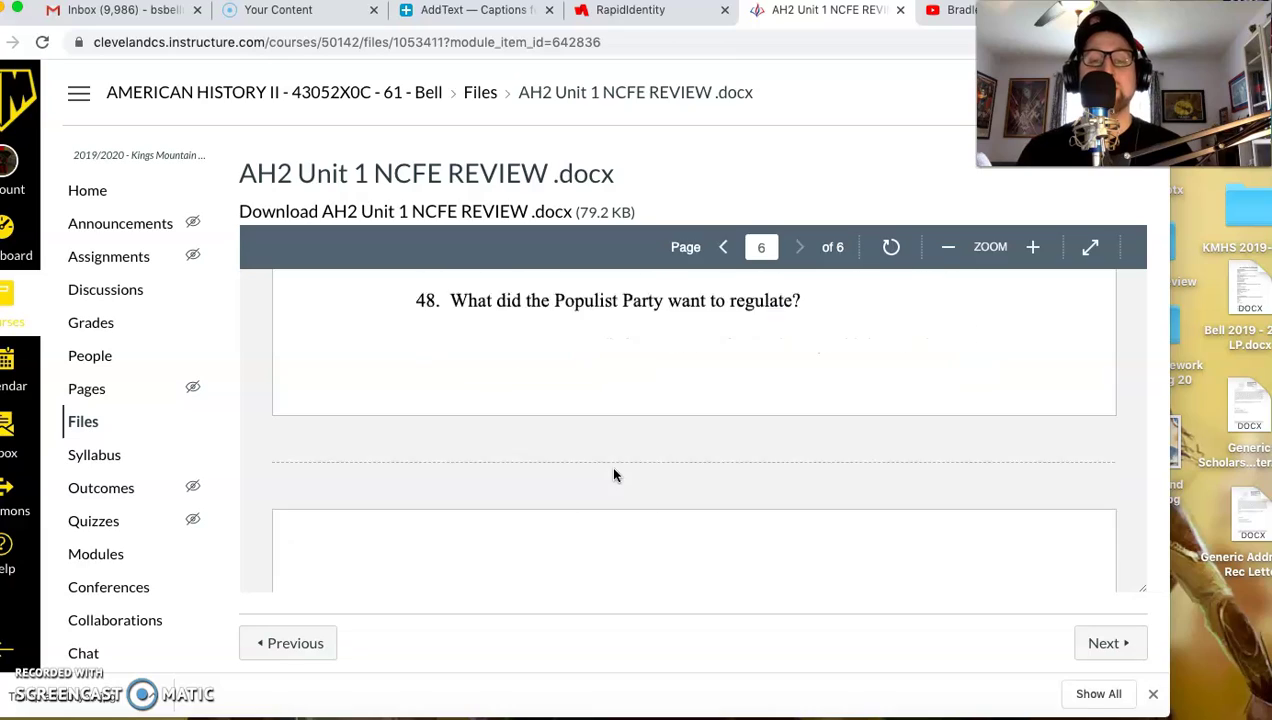
pyautogui.scroll(20, 614, 476)
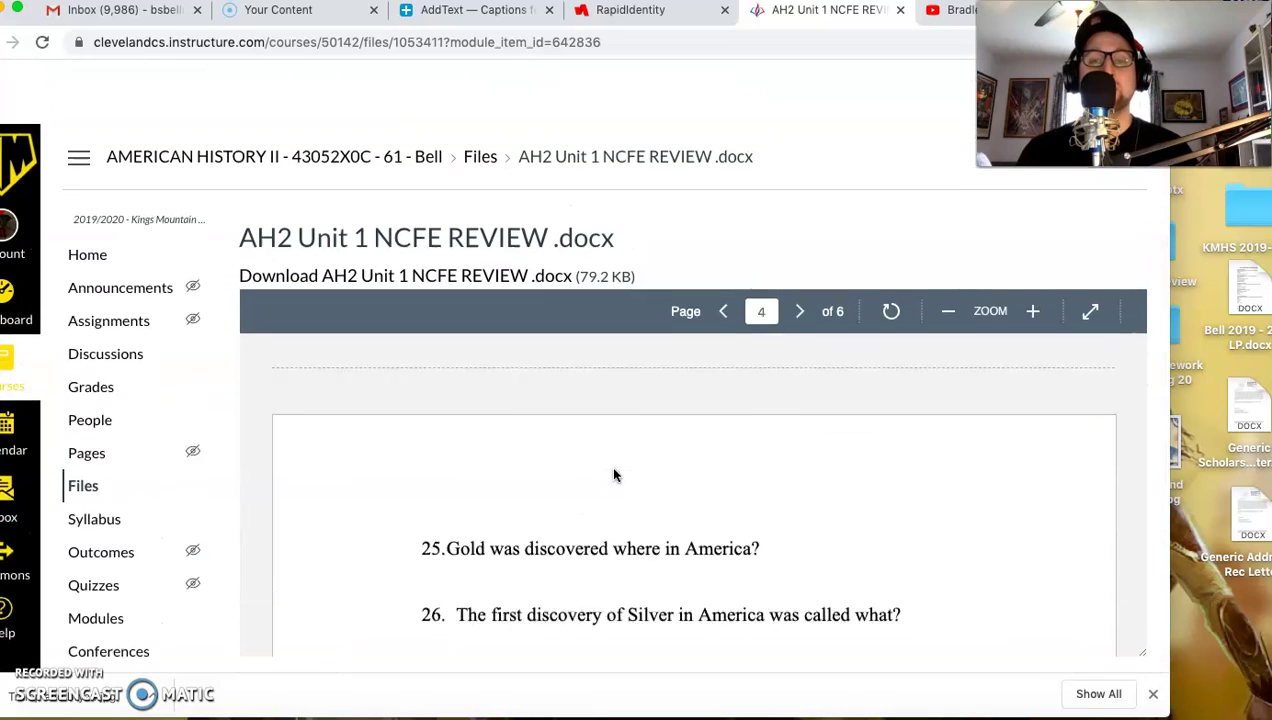
pyautogui.scroll(3, 614, 476)
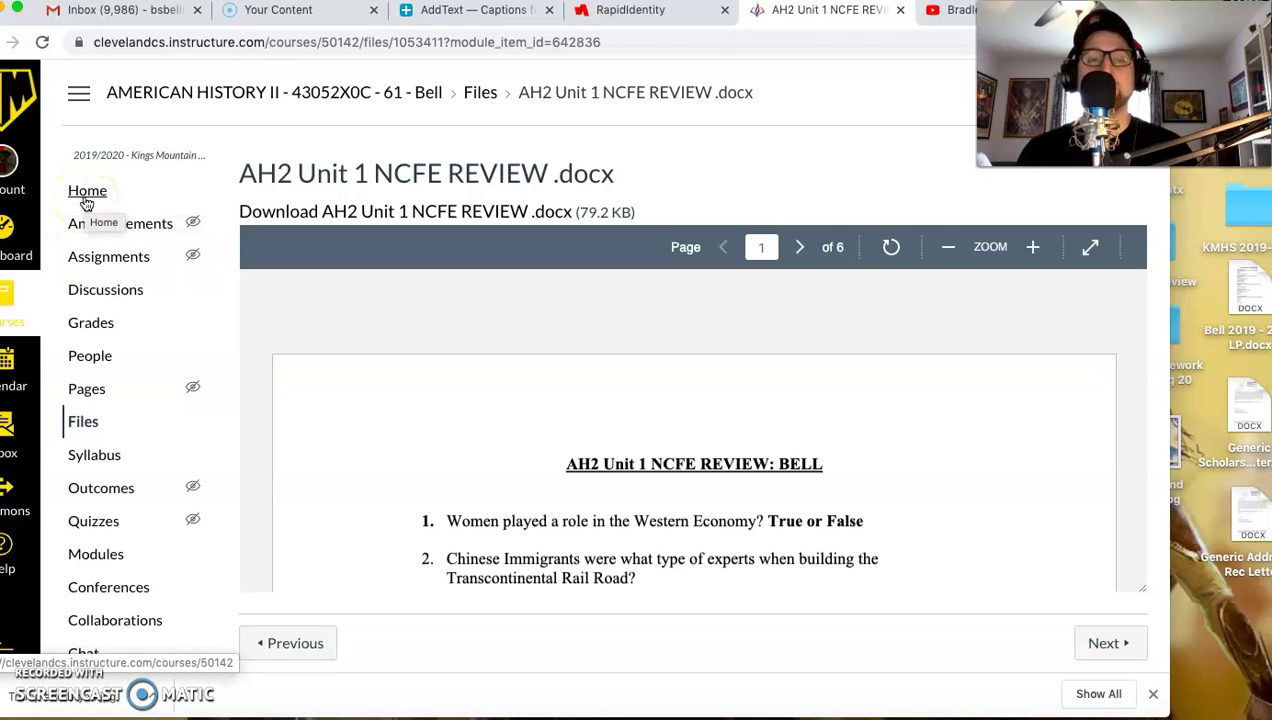
pyautogui.click(86, 199)
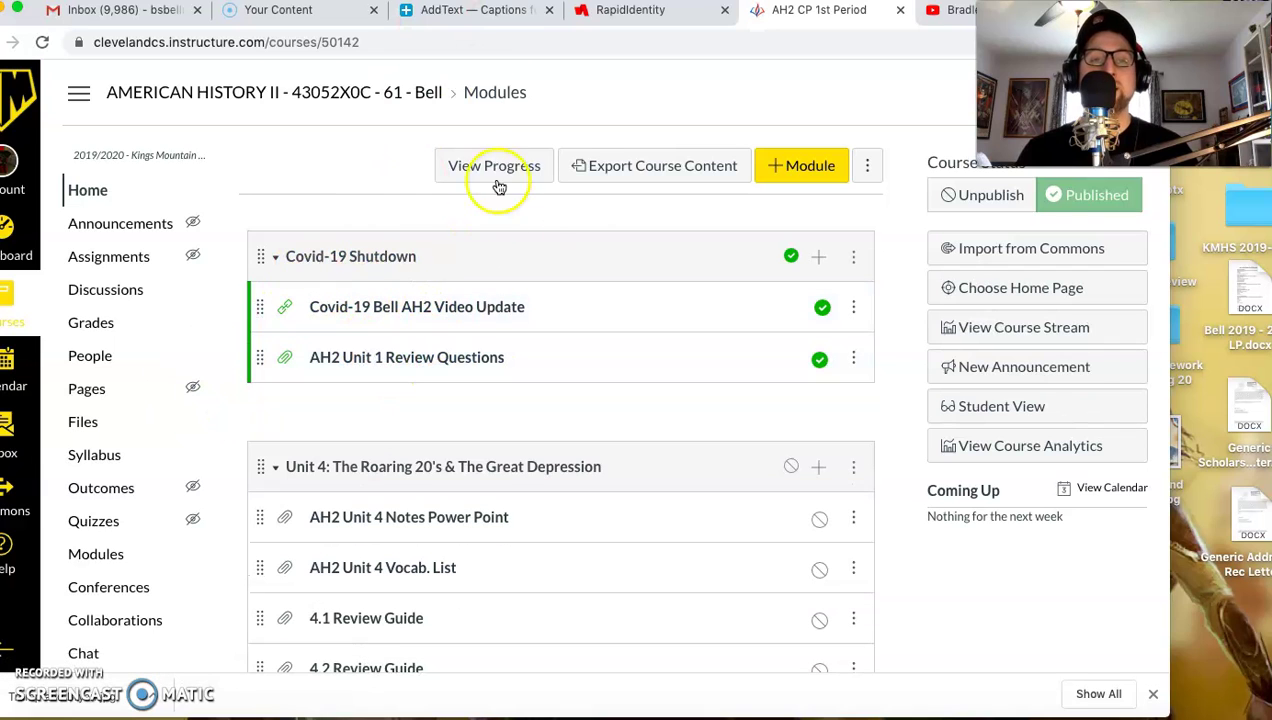
# Step: Switch from the browser to the AH2 Warm Ups Bell 2.pptx presentation in PowerPoint, enlarge its window to view the Day 128 slide, and minimize it
pyautogui.click(5, 11)
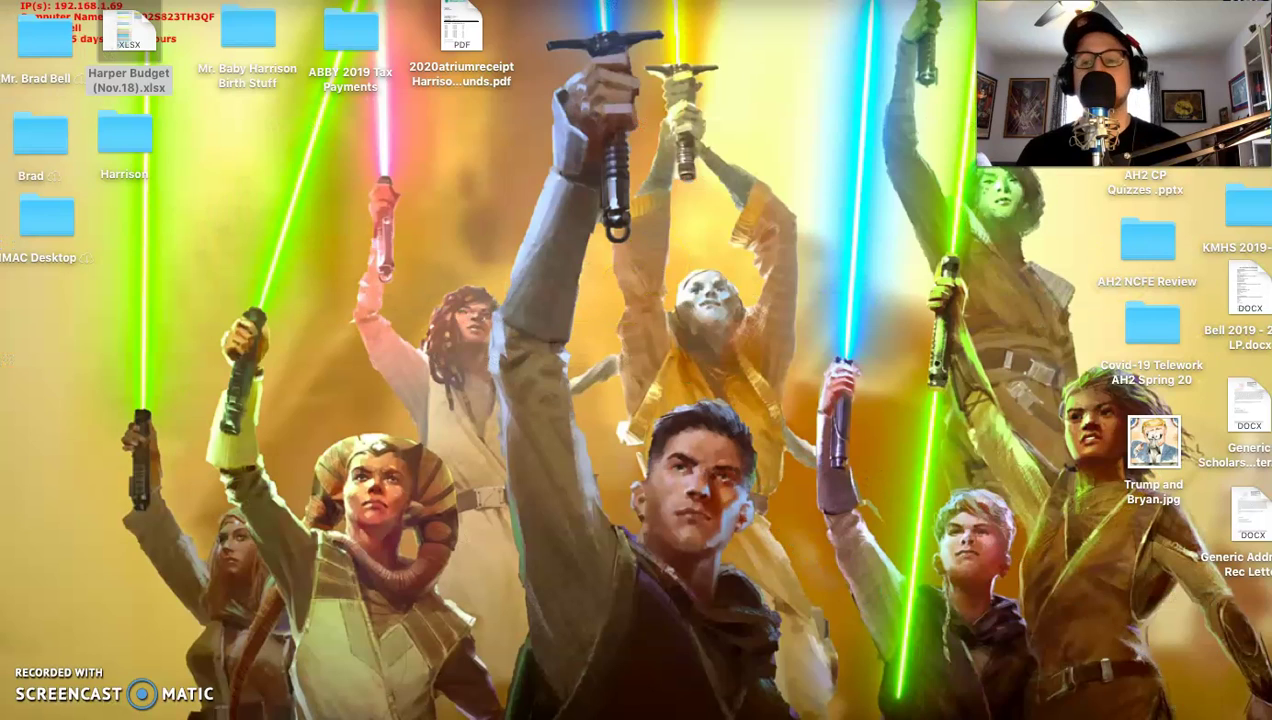
pyautogui.doubleClick(1150, 700)
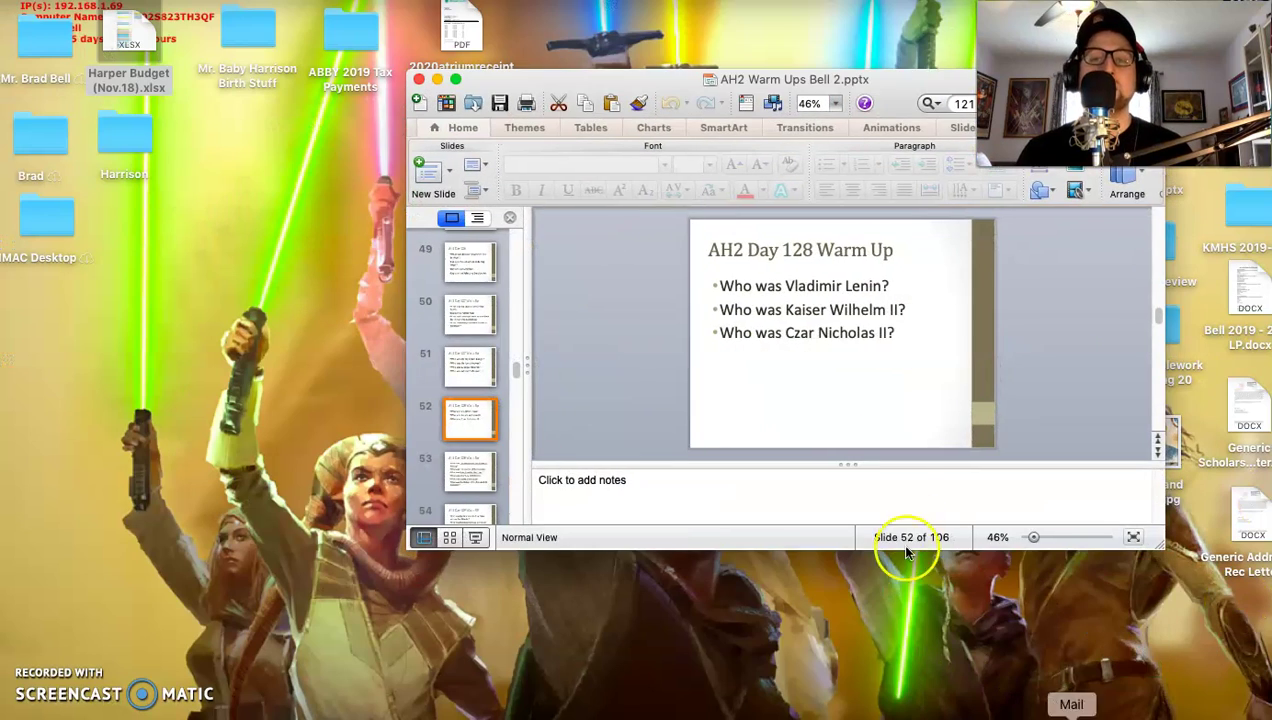
pyautogui.moveTo(407, 80); pyautogui.dragTo(173, 66)
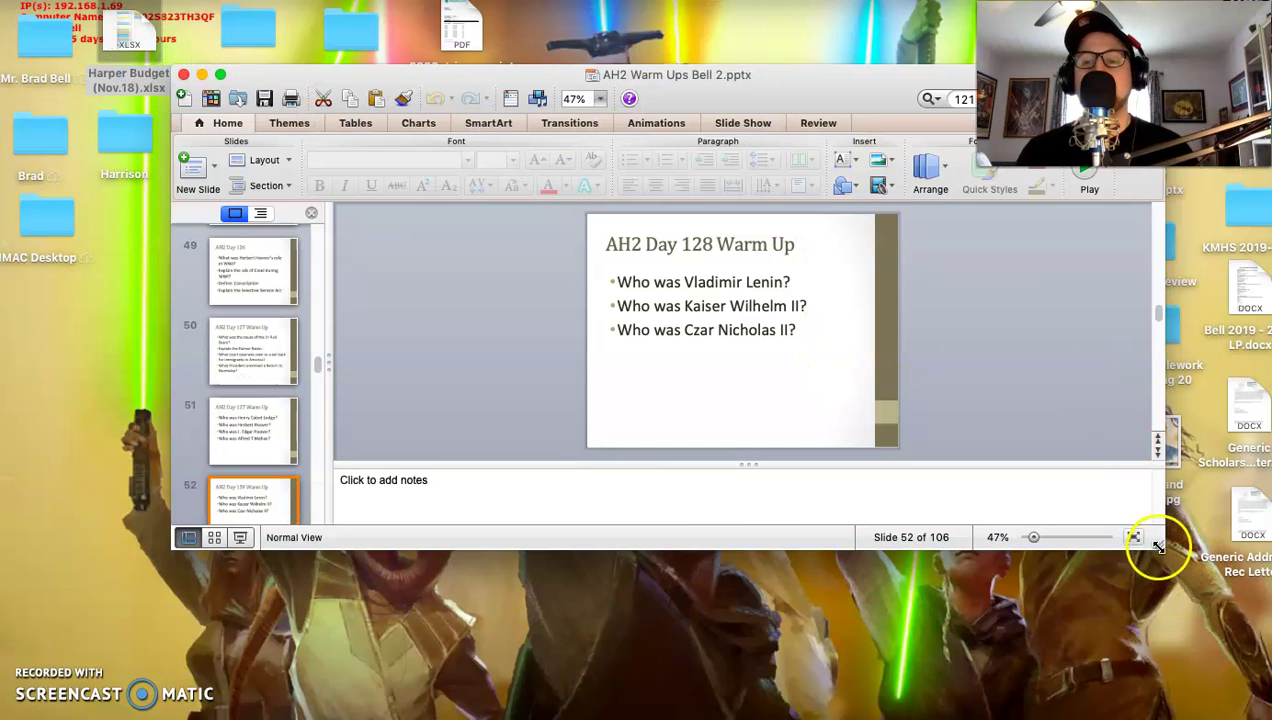
pyautogui.moveTo(1168, 611); pyautogui.dragTo(1172, 672)
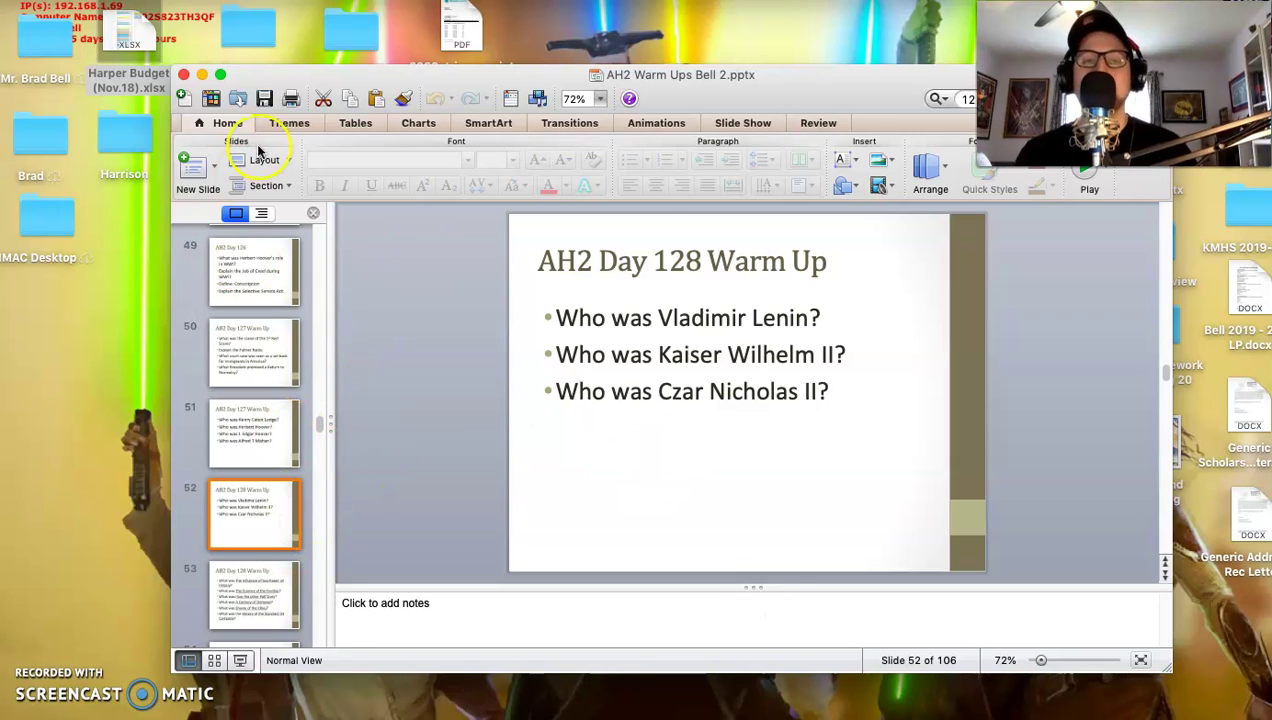
pyautogui.click(201, 75)
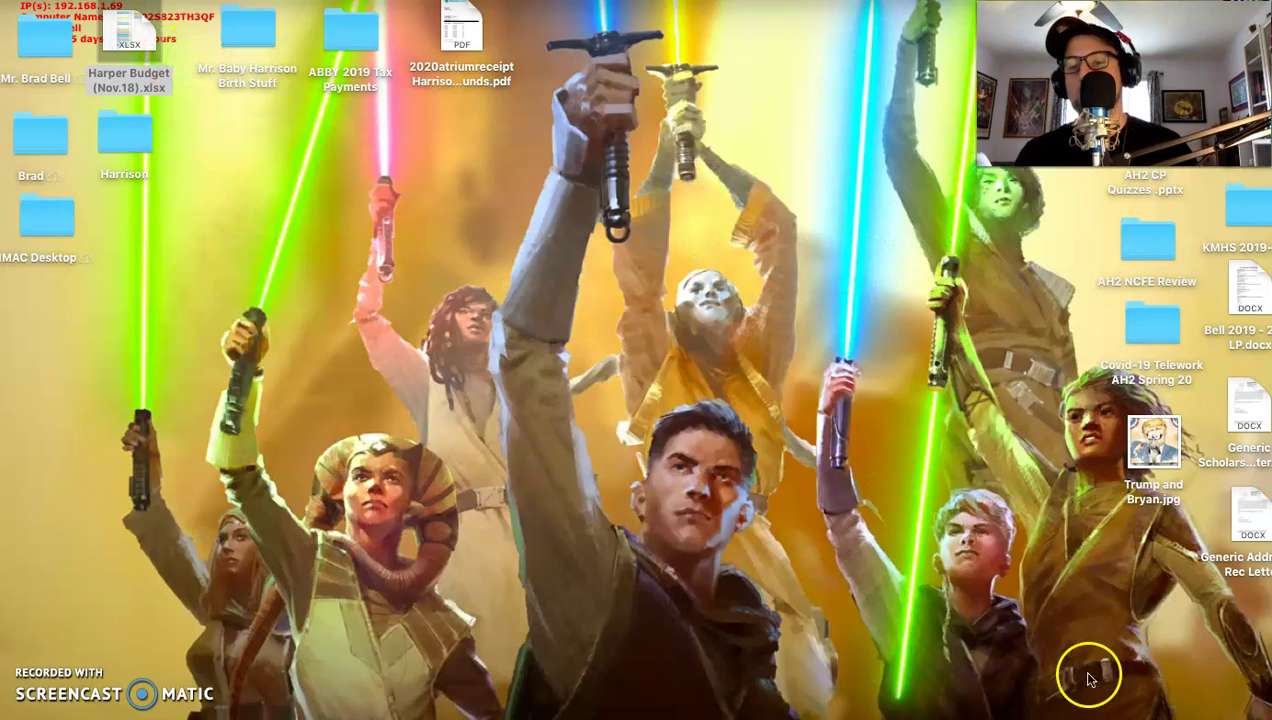
# Step: Bring up the AH2 Unit 1 Notes The Great West presentation and look through its slides up to Gold / Silver
pyautogui.click(622, 715)
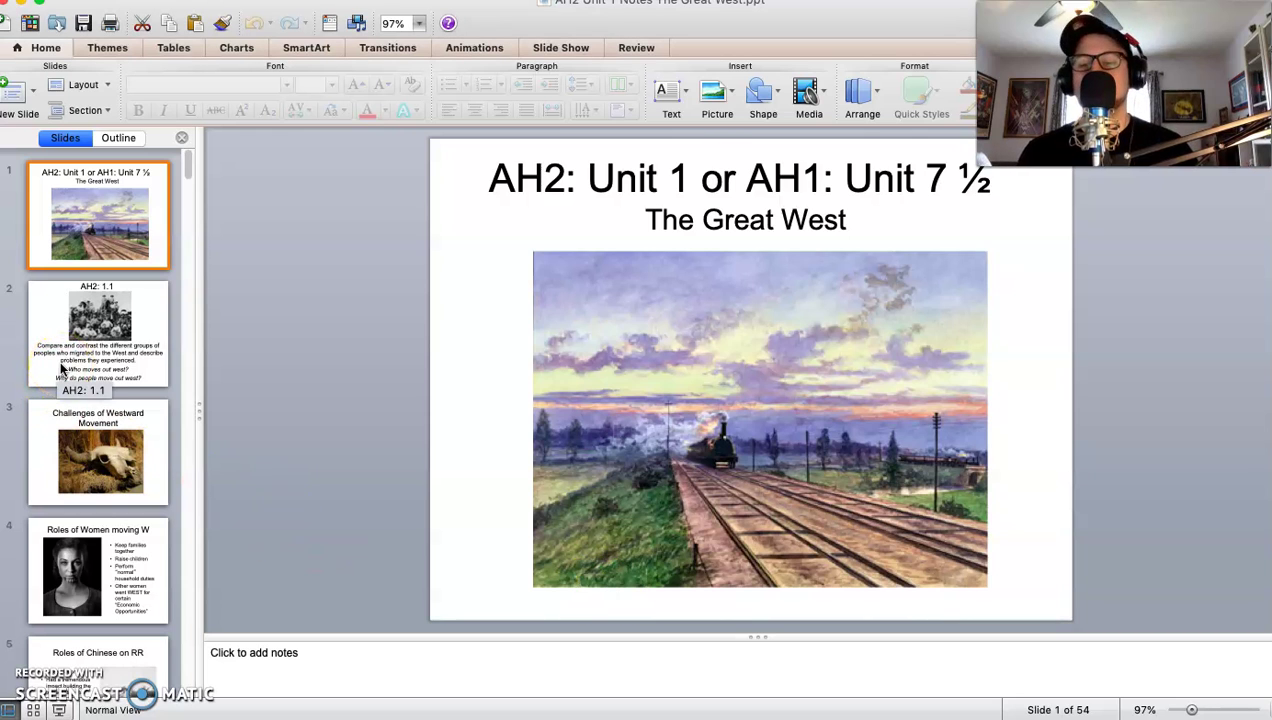
pyautogui.press('Down')
pyautogui.press('Down')
pyautogui.press('Down')
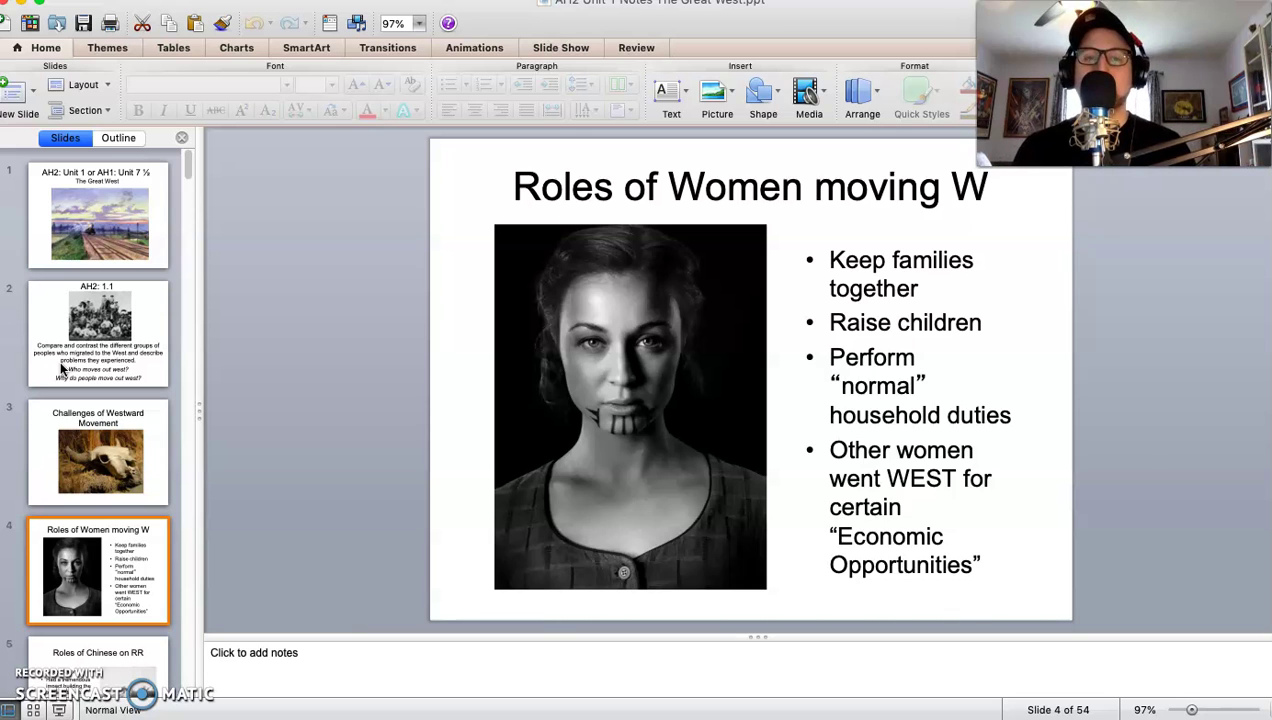
pyautogui.press('Down')
pyautogui.press('Down')
pyautogui.press('Down')
pyautogui.press('Down')
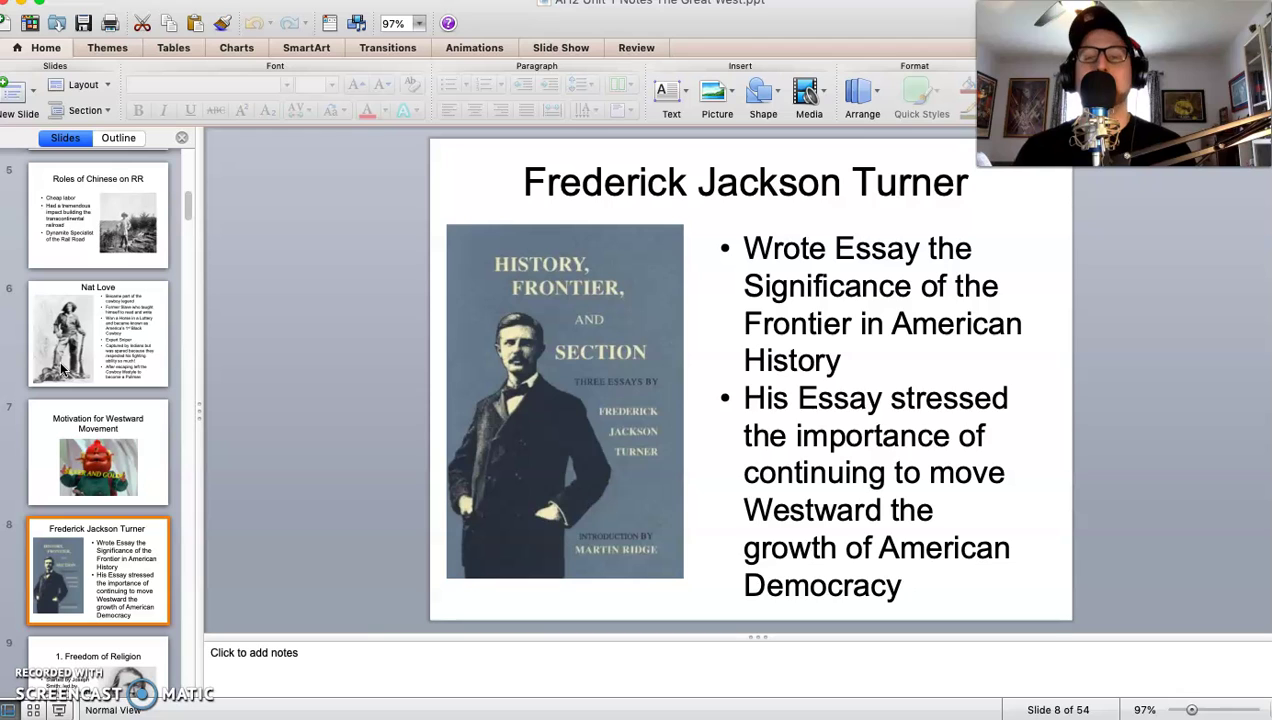
pyautogui.press('Down')
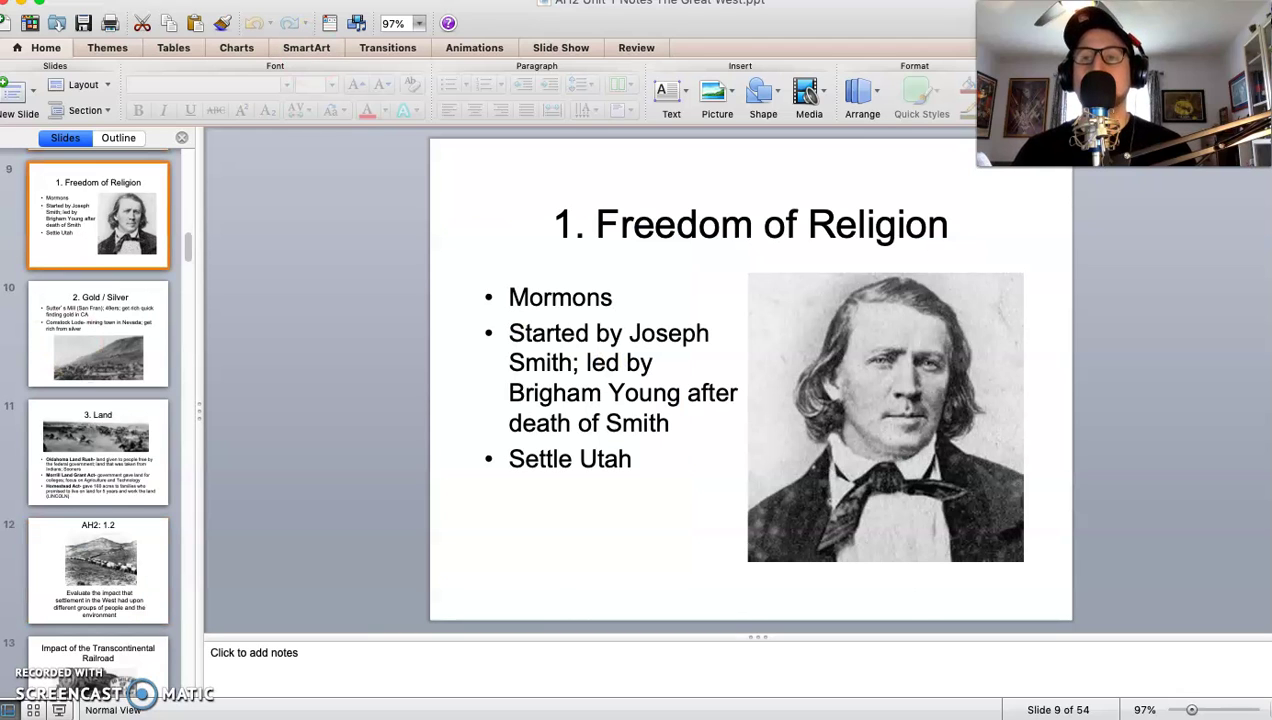
pyautogui.press('Down')
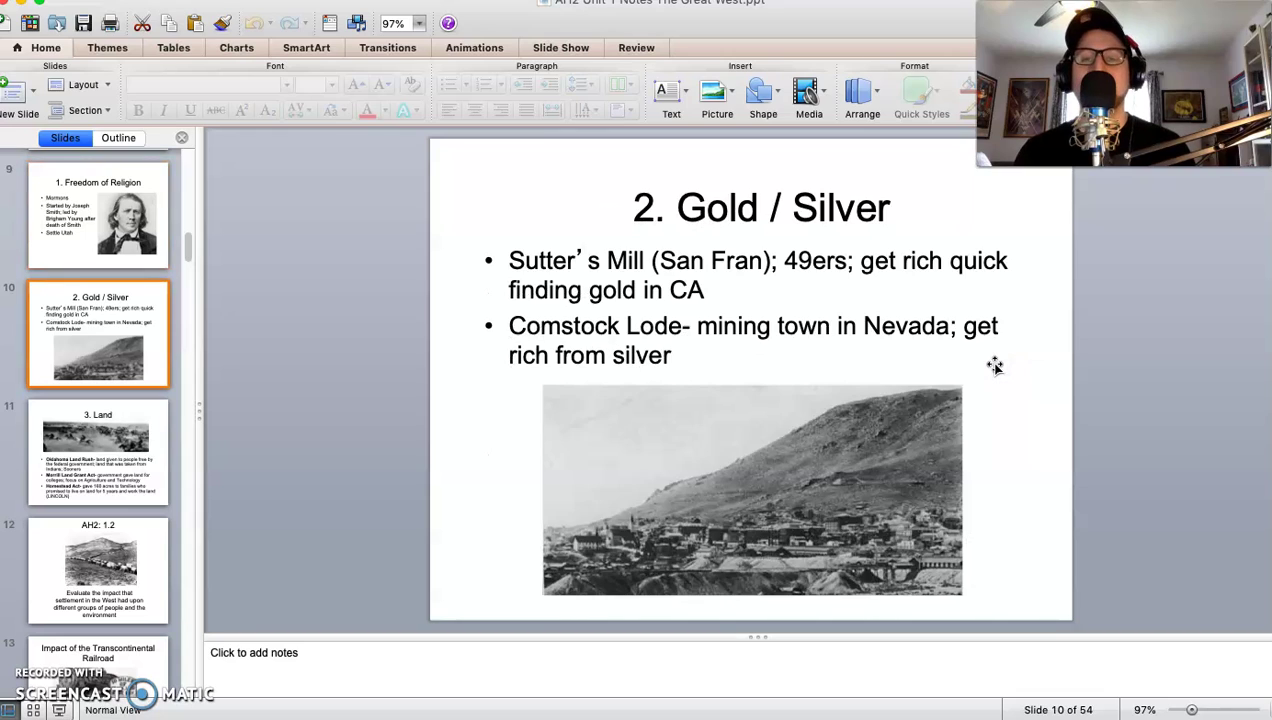
# Step: Look through the following Great West slides on railroads, Indian wars and Populism up to the Omaha Platform slide
pyautogui.press('Down')
pyautogui.press('Down')
pyautogui.press('Down')
pyautogui.press('Down')
pyautogui.press('Down')
pyautogui.press('Down')
pyautogui.press('Down')
pyautogui.press('Down')
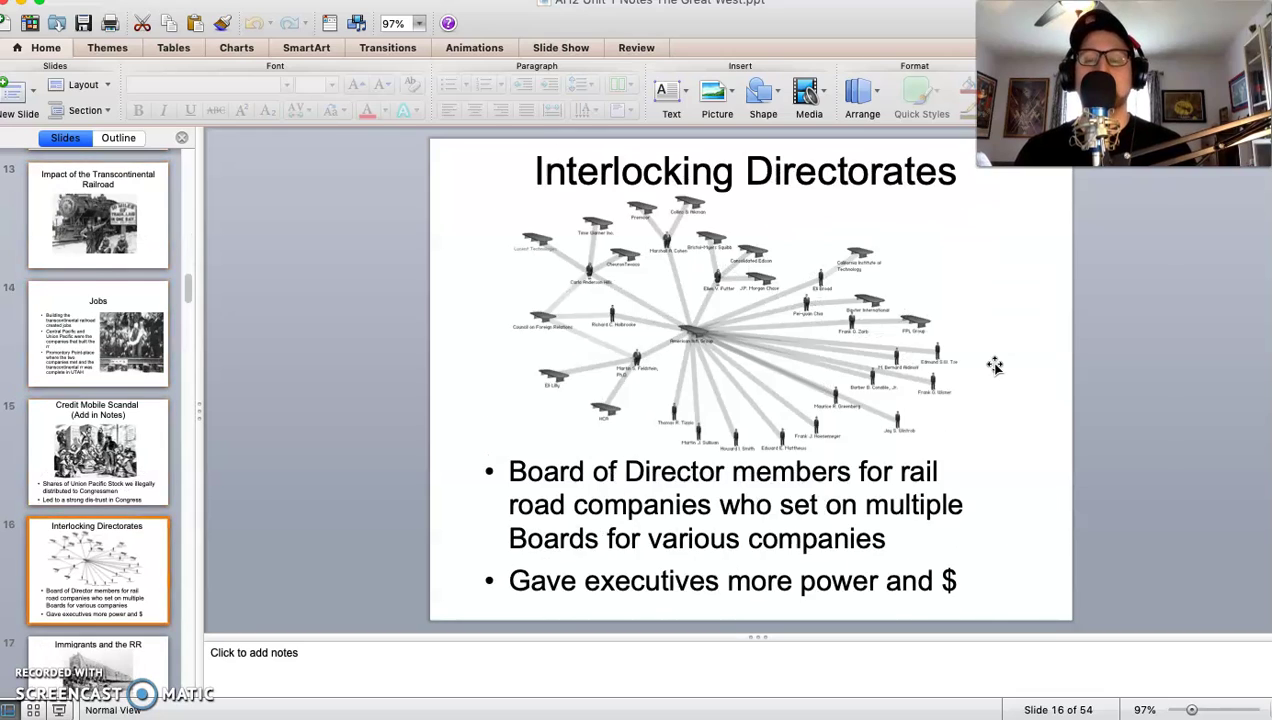
pyautogui.press('Down')
pyautogui.press('Down')
pyautogui.press('Down')
pyautogui.press('Down')
pyautogui.press('Down')
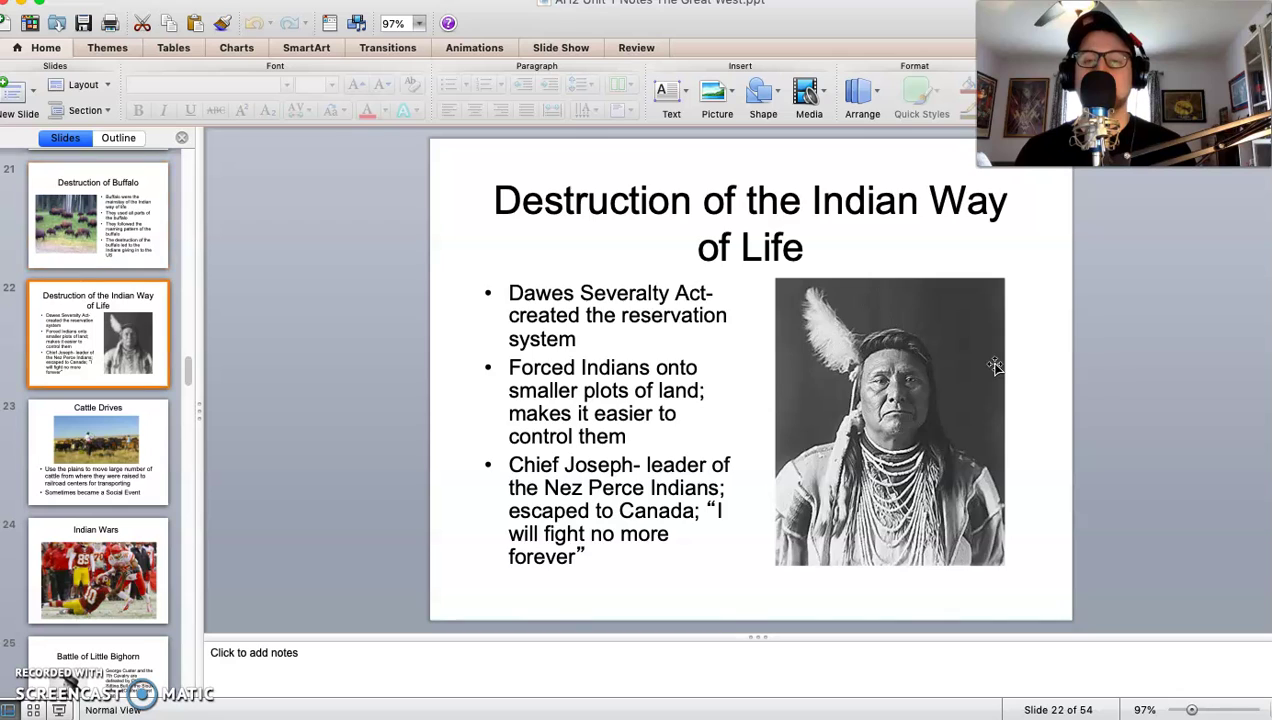
pyautogui.press('Down')
pyautogui.press('Down')
pyautogui.press('Down')
pyautogui.press('Down')
pyautogui.press('Down')
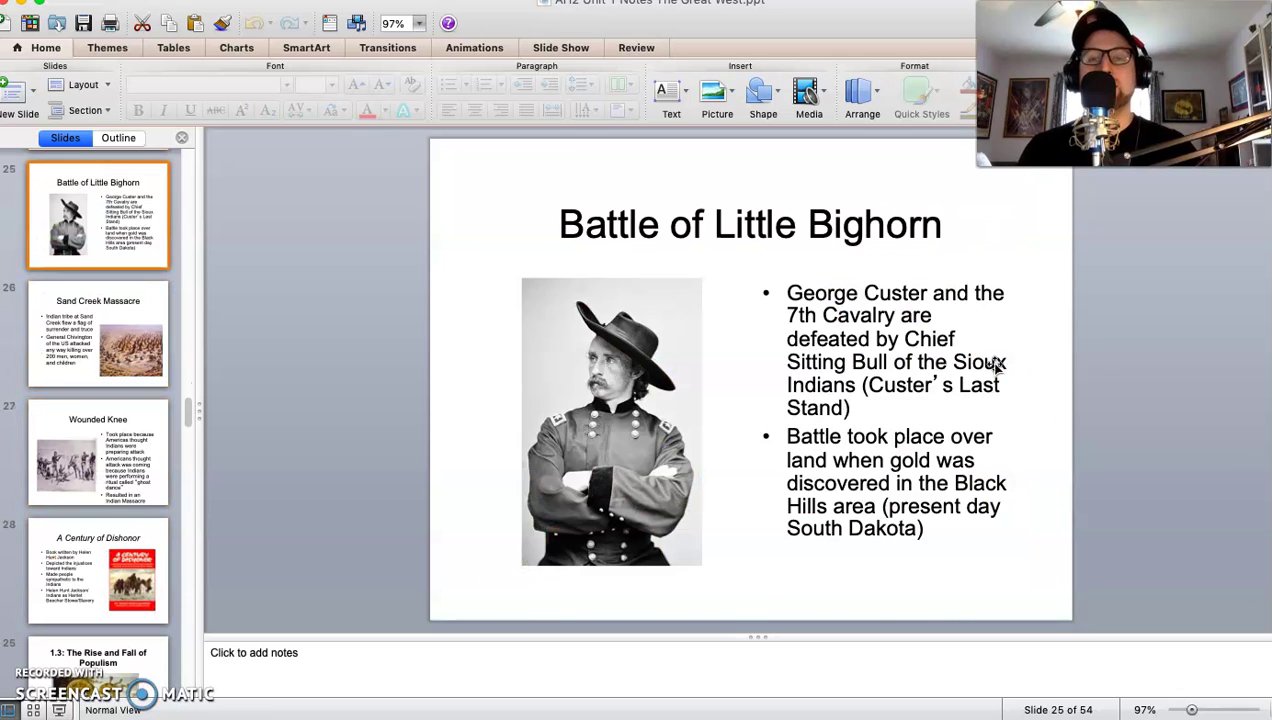
pyautogui.press('Down')
pyautogui.press('Down')
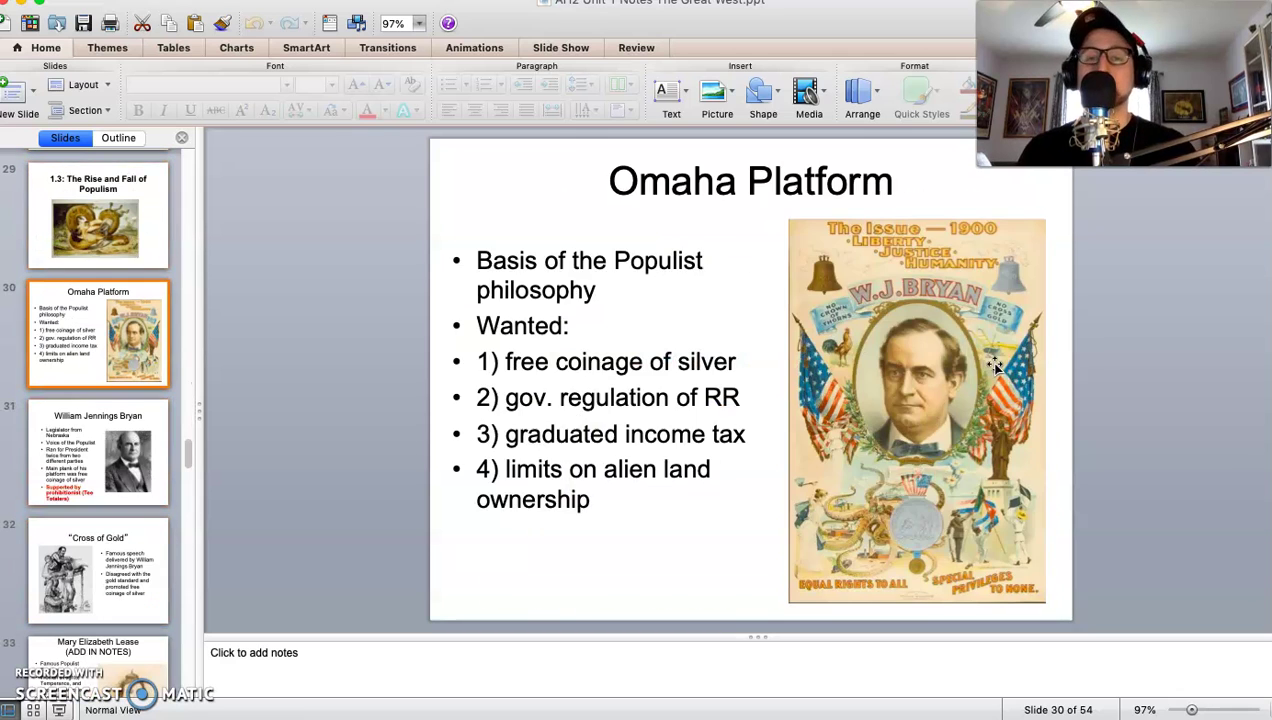